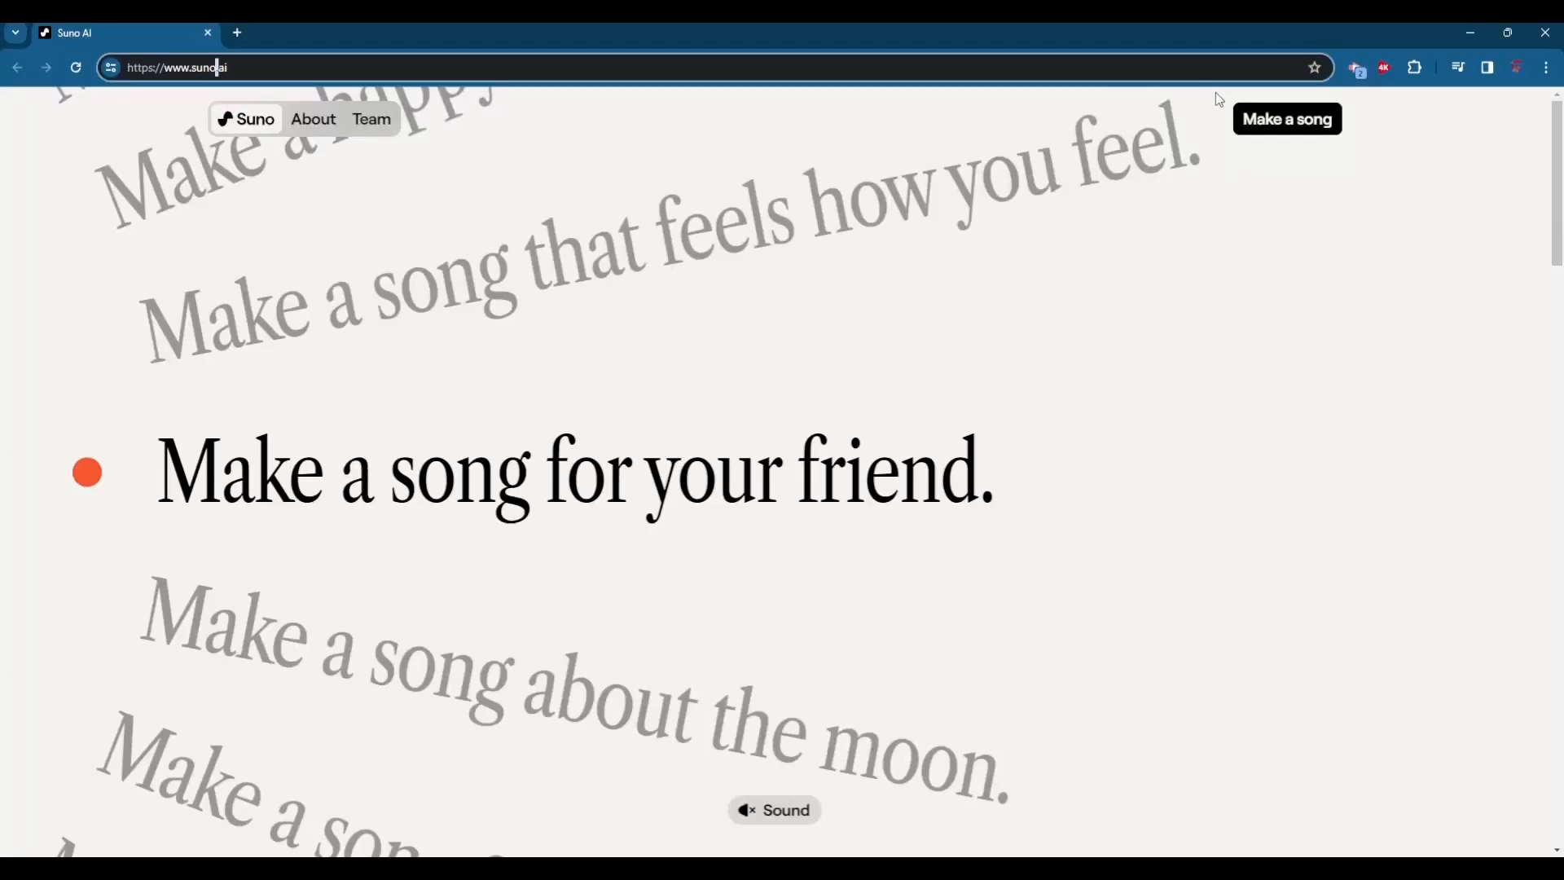
# - Browse the song ideas on the Suno landing page with the page sound switched on
pyautogui.click(1084, 345)
pyautogui.doubleClick(224, 64)
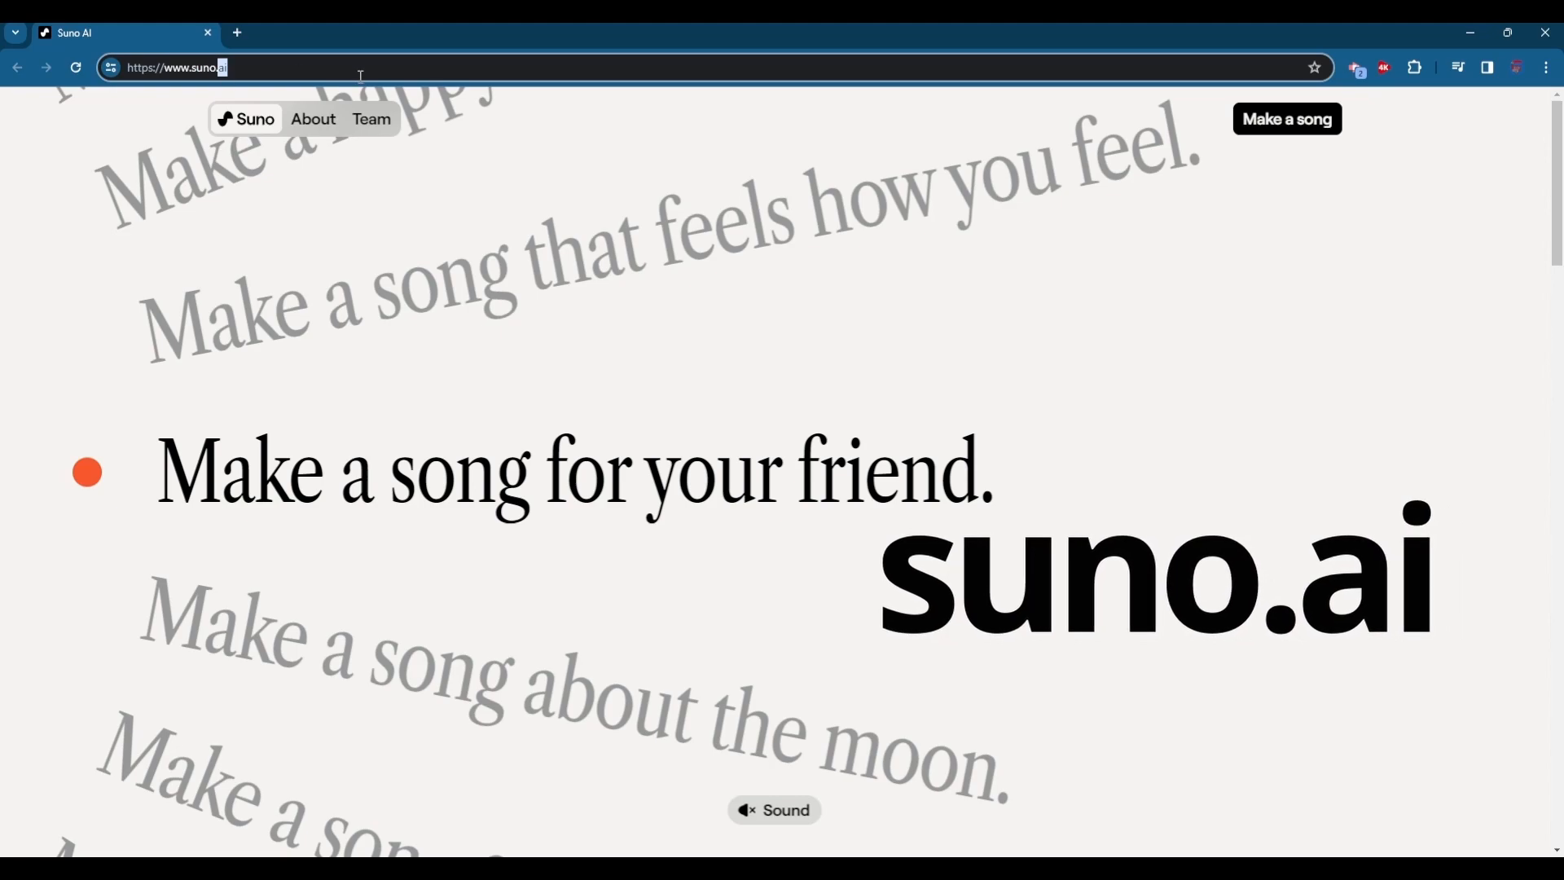
pyautogui.click(1167, 243)
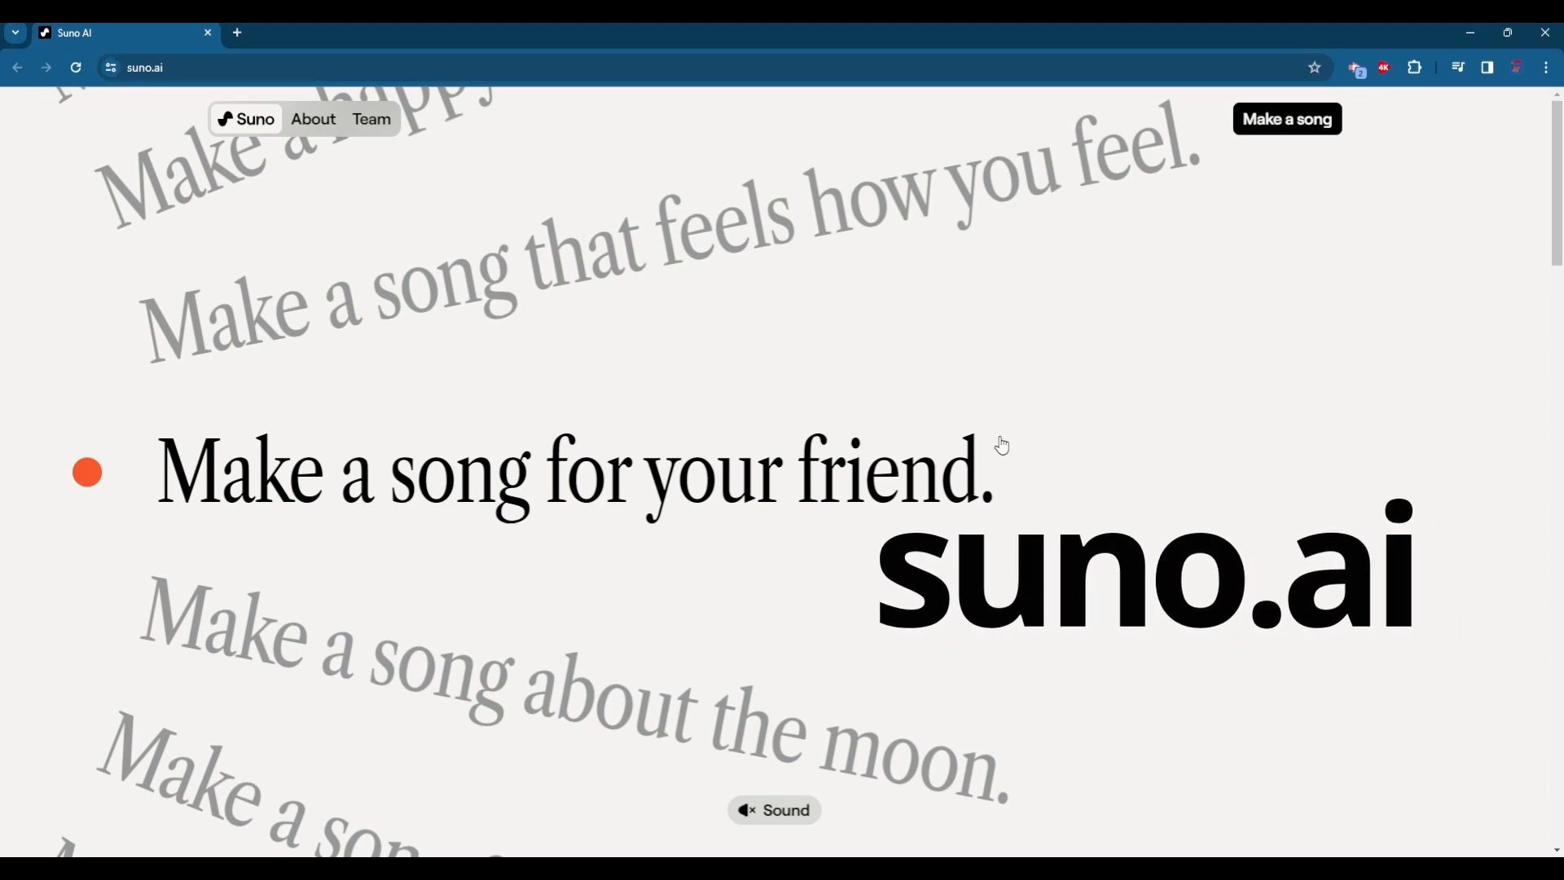
pyautogui.click(763, 815)
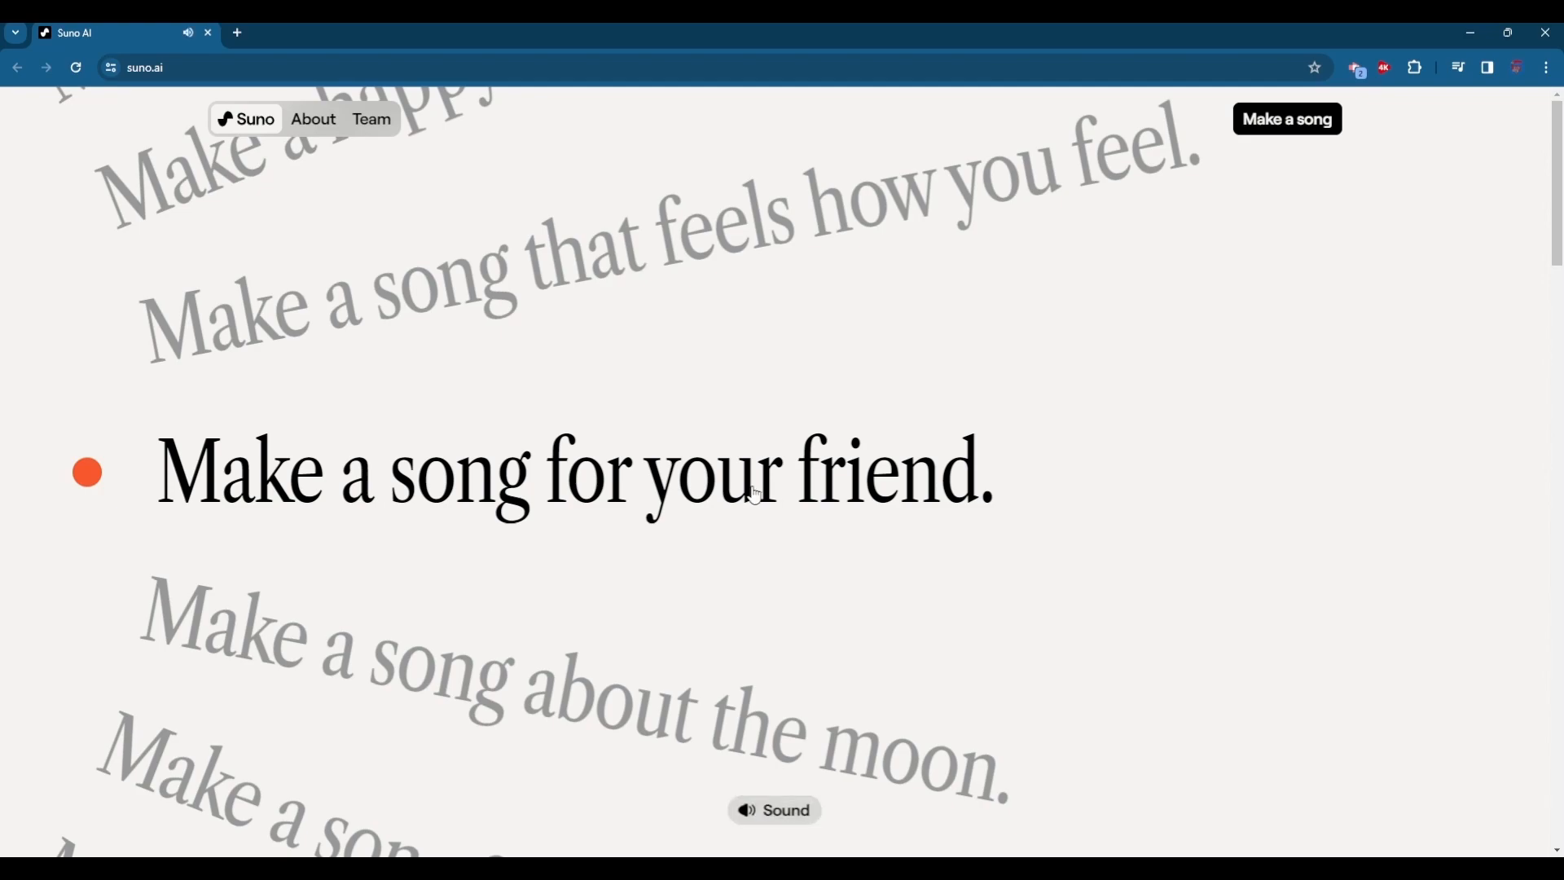
pyautogui.scroll(-5, 756, 495)
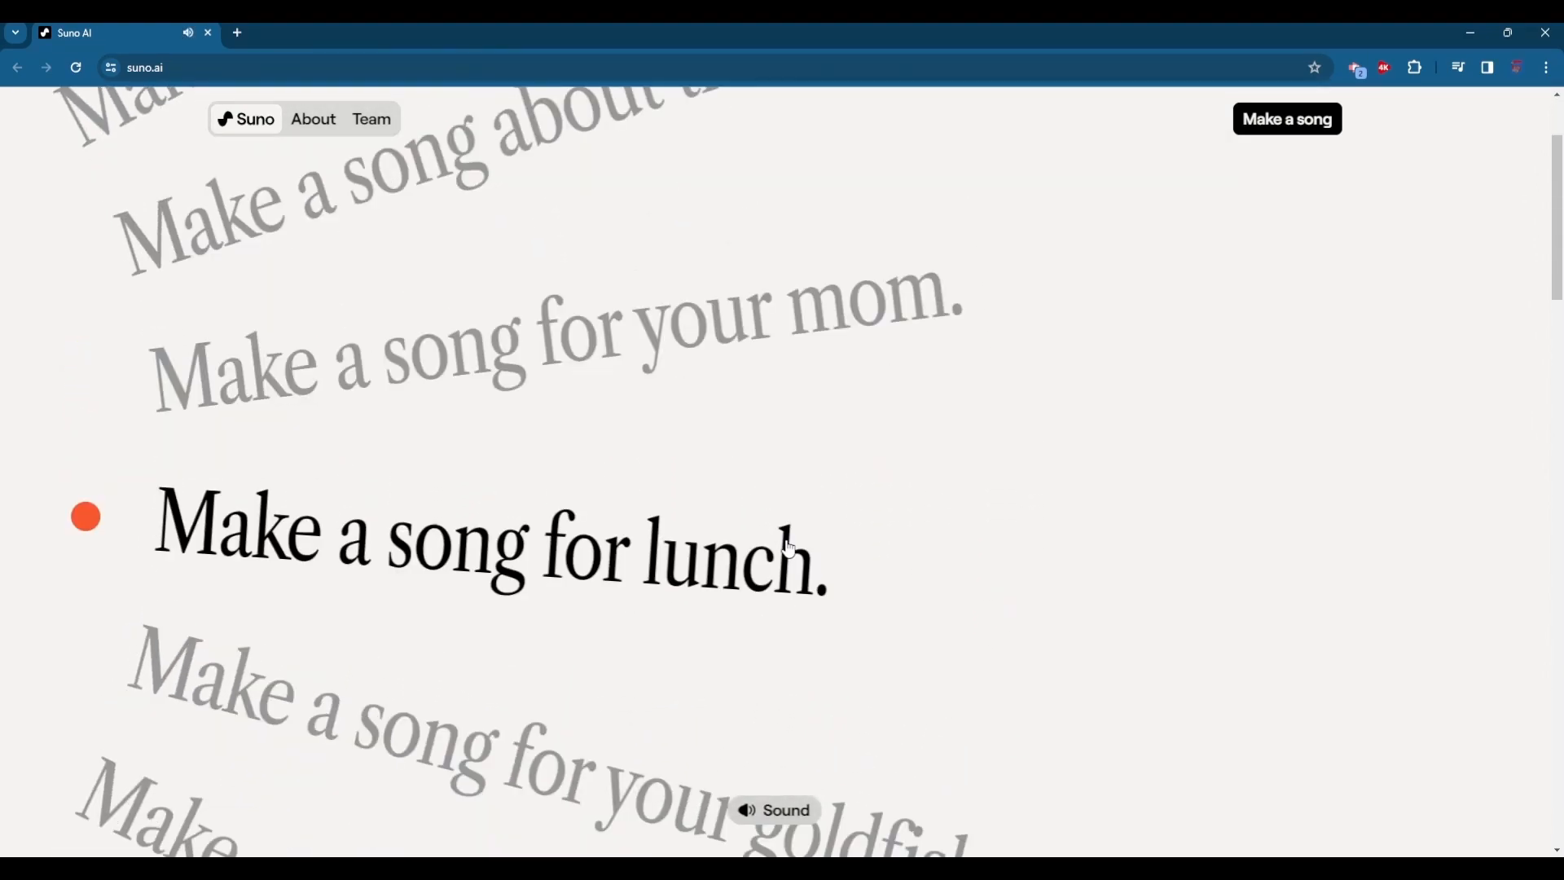
pyautogui.scroll(-2, 788, 550)
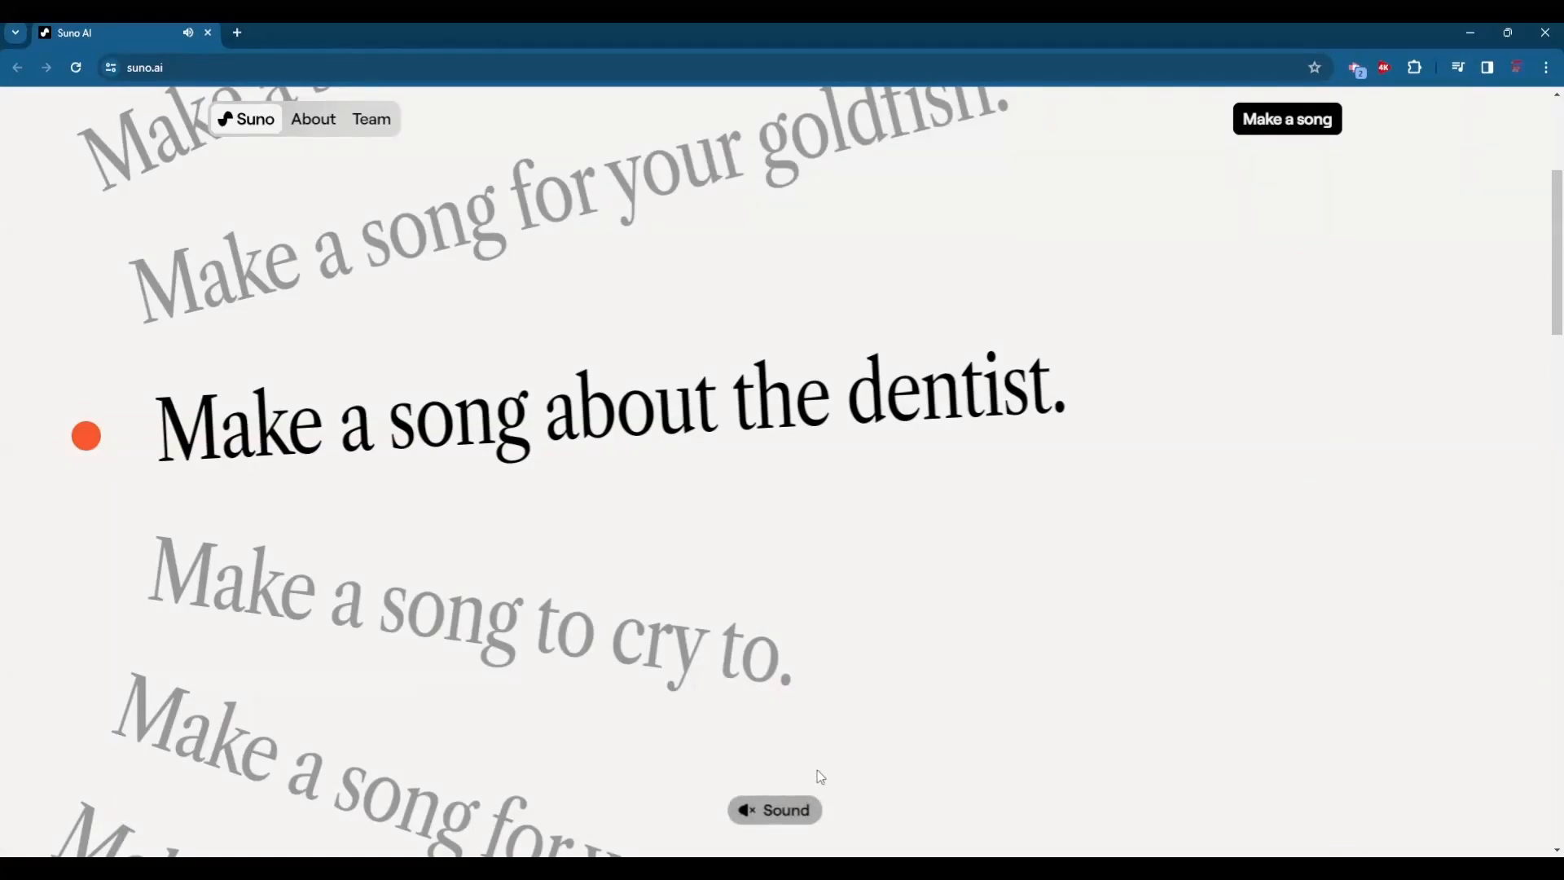
# - Open the song-making app and play then pause the trending track "Mistletoe and Missing You"
pyautogui.click(1339, 143)
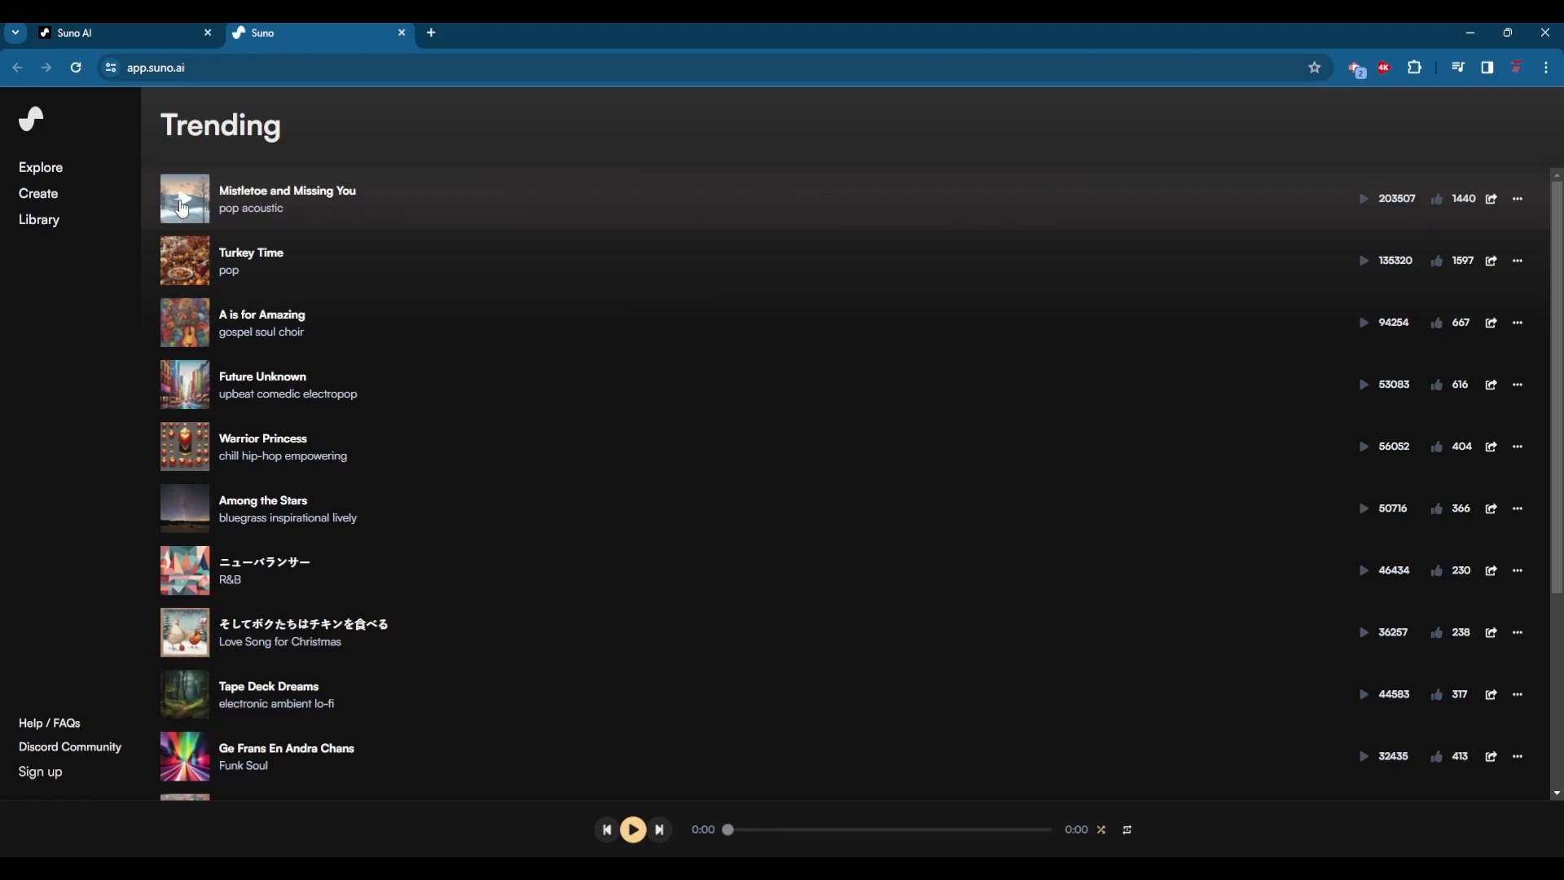
pyautogui.click(182, 210)
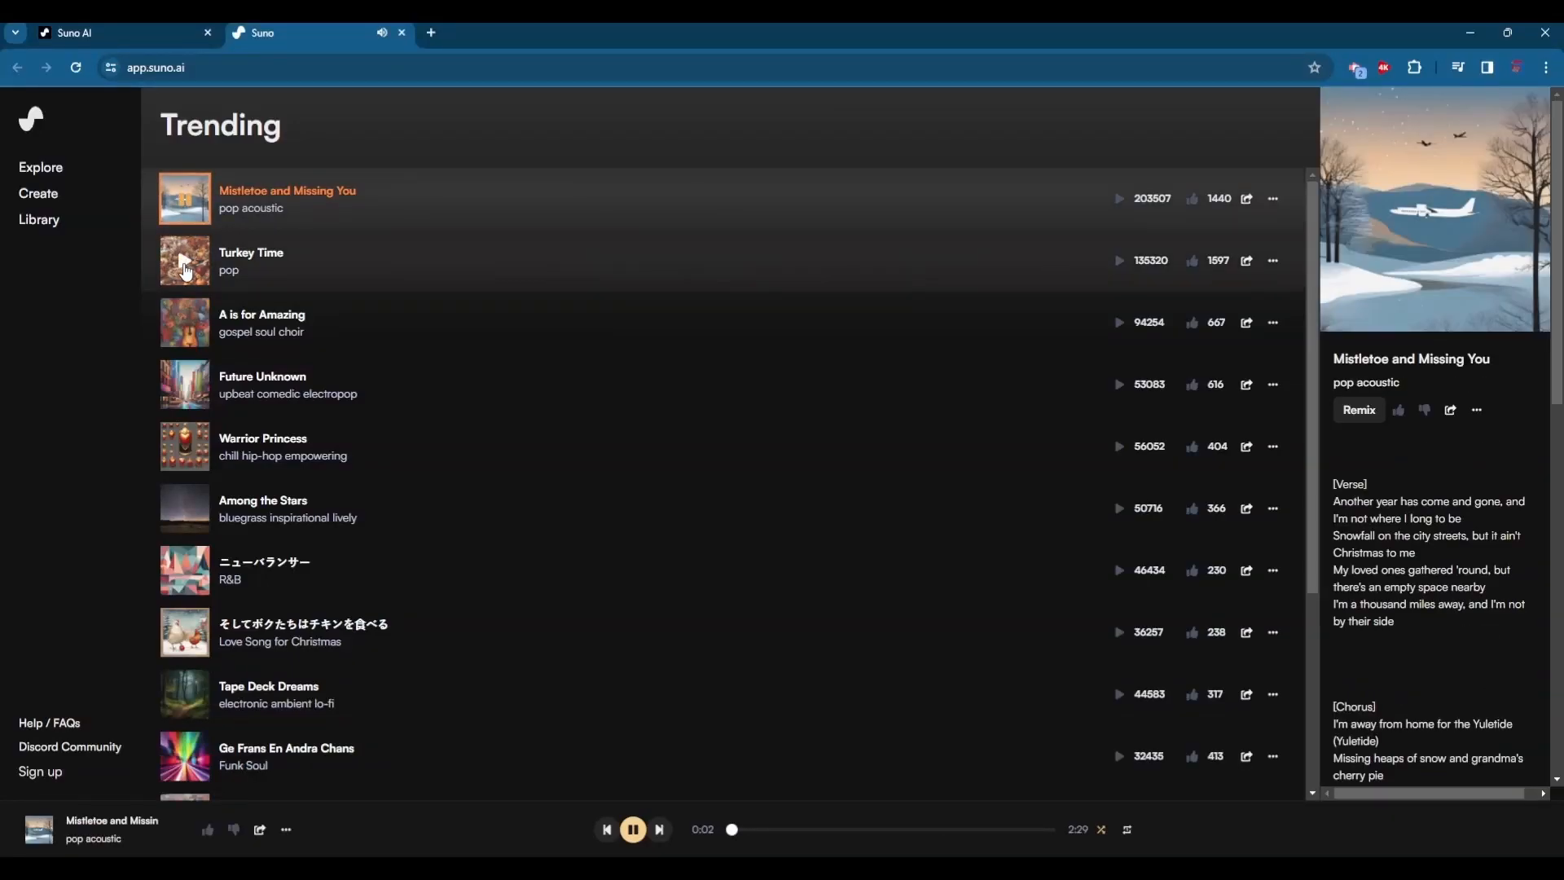
pyautogui.click(187, 209)
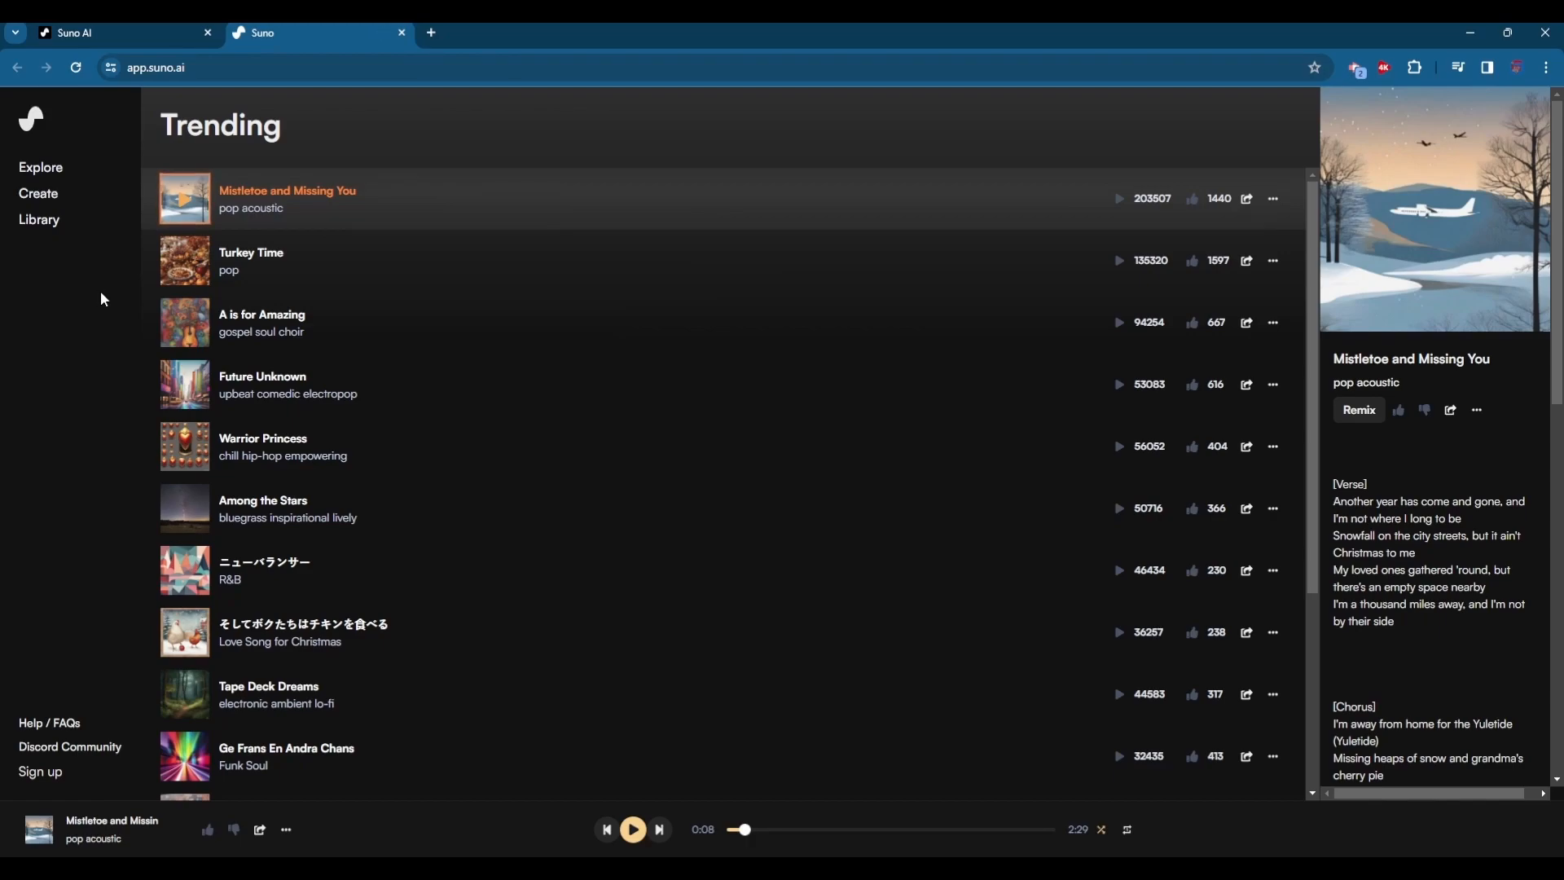
# - Go to the song creation page and sign in with a Google account
pyautogui.click(54, 194)
pyautogui.click(785, 323)
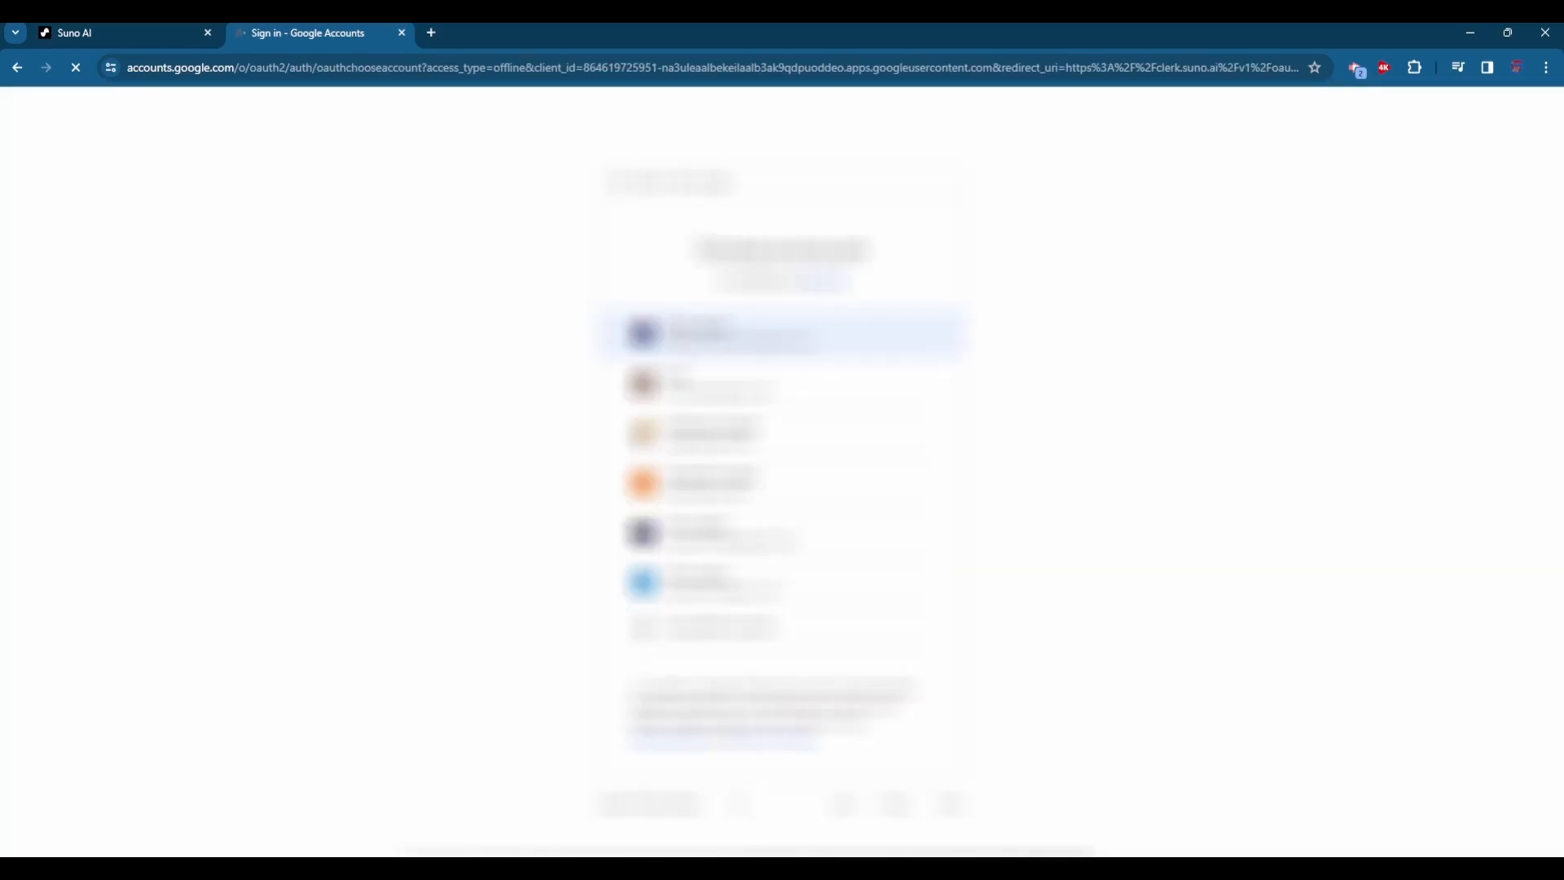
pyautogui.click(784, 332)
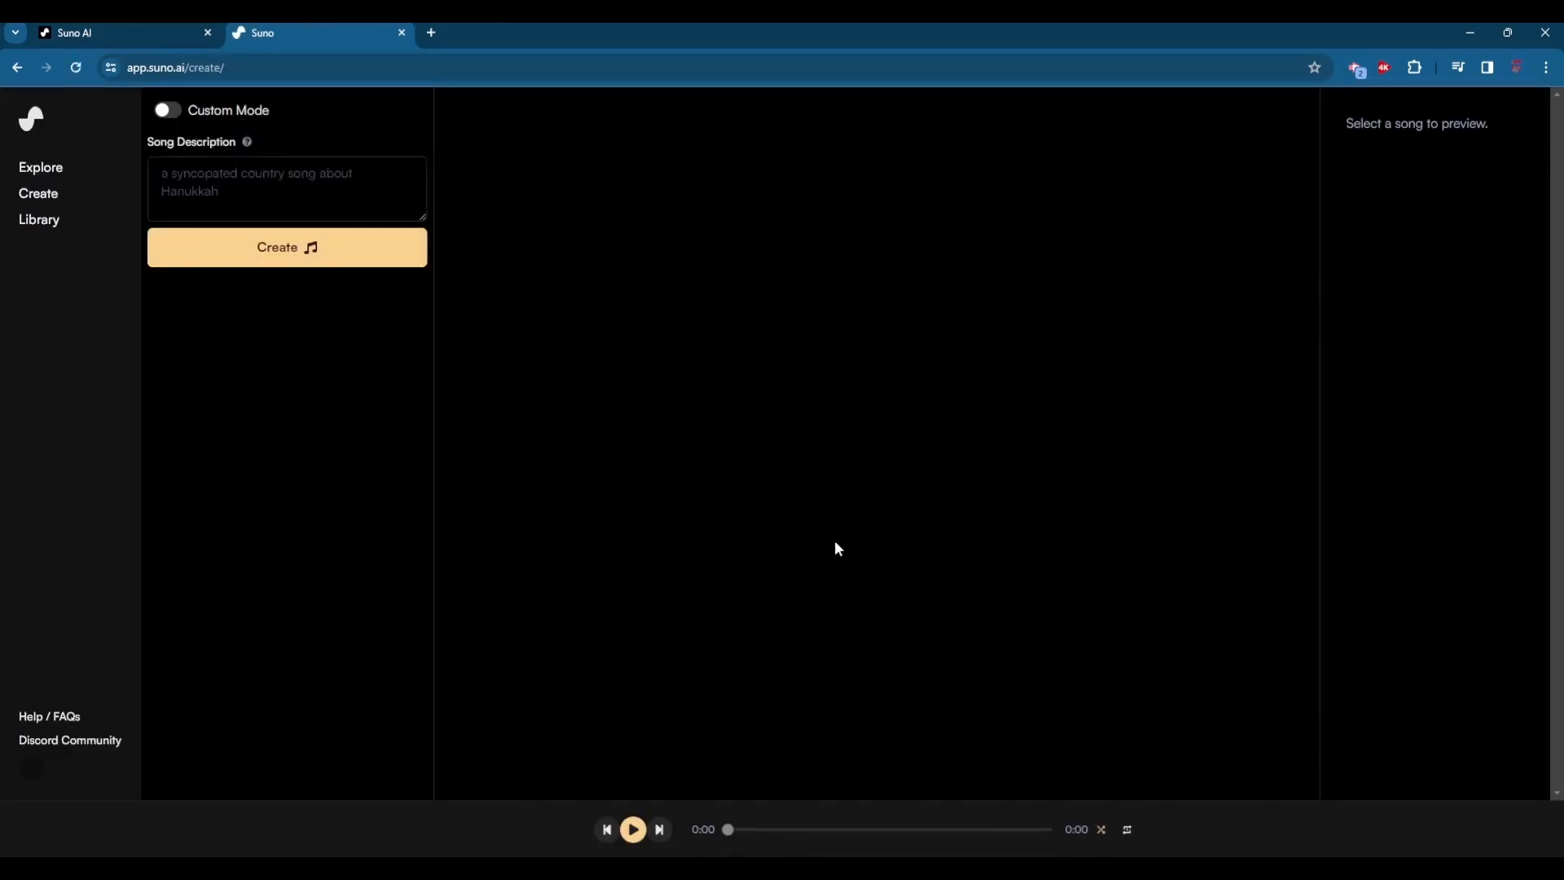
pyautogui.click(261, 186)
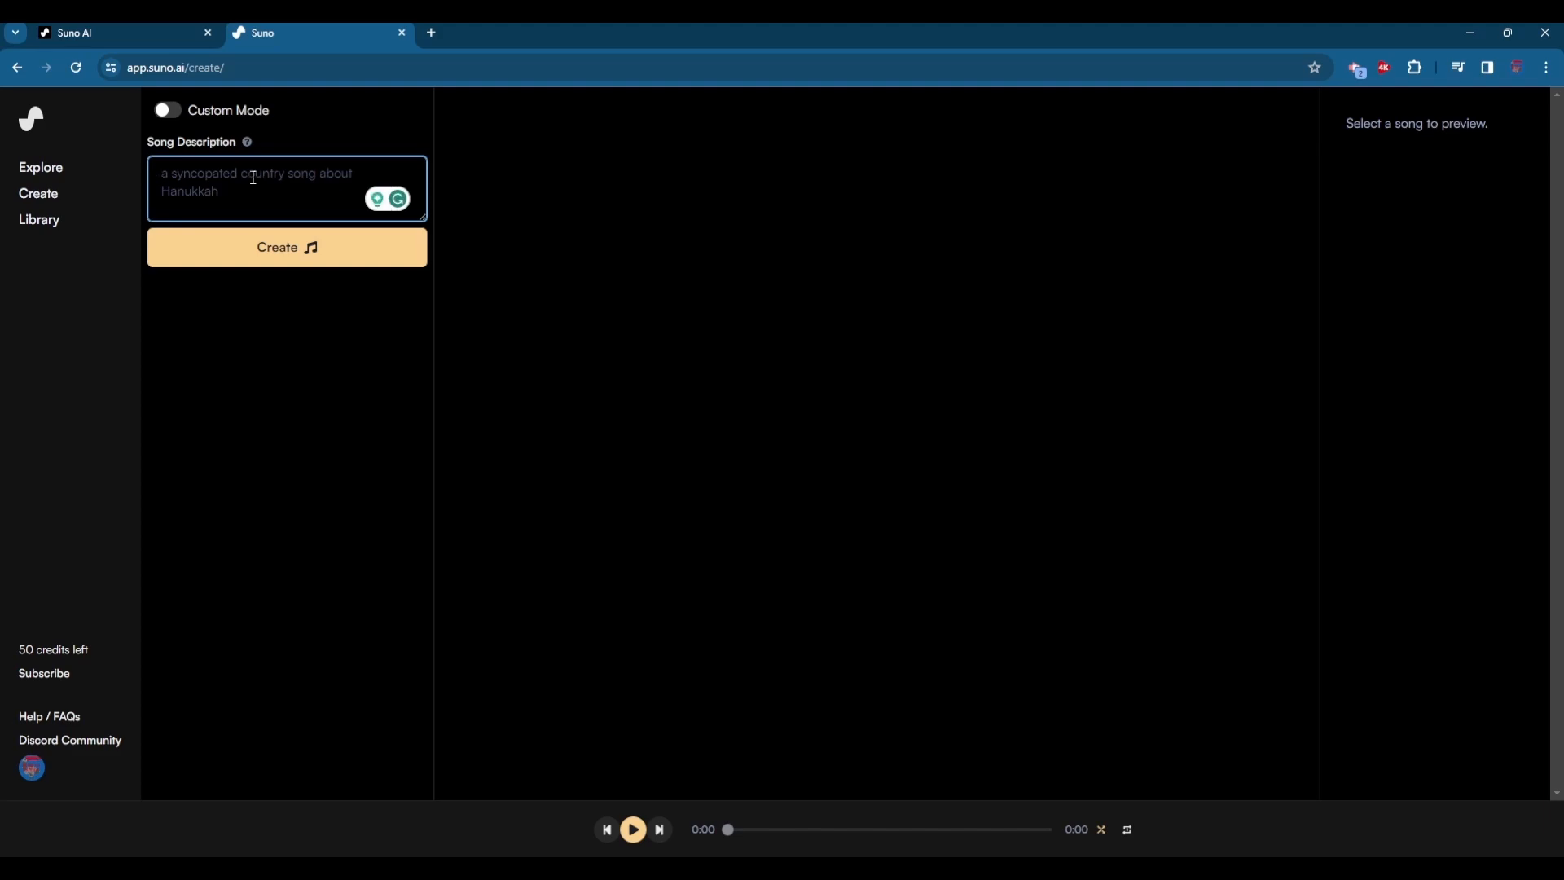
pyautogui.click(176, 115)
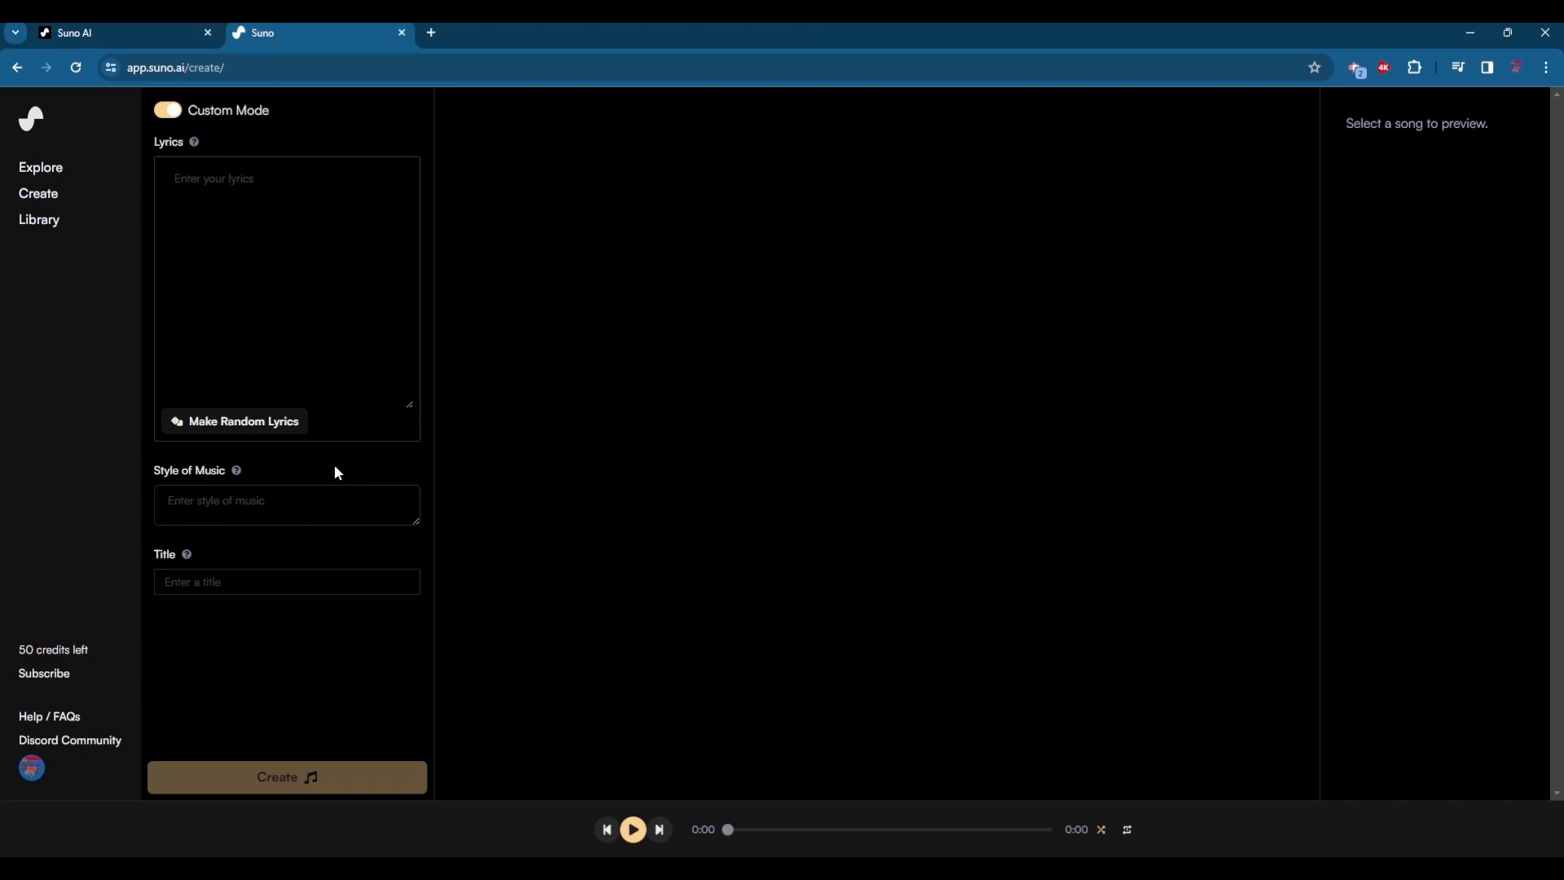
pyautogui.click(231, 422)
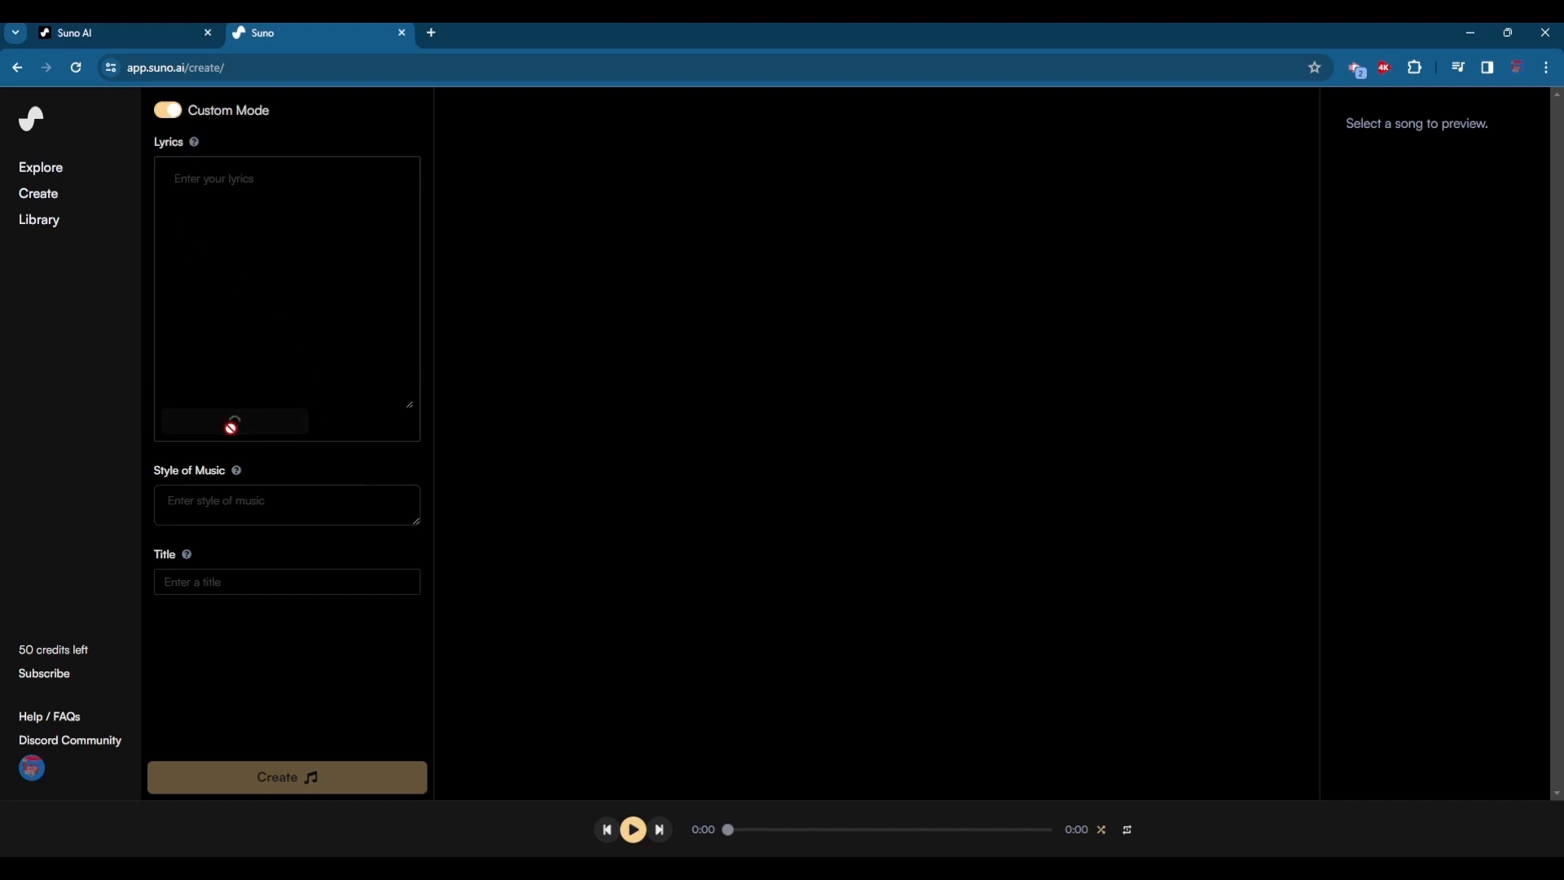
pyautogui.click(174, 116)
# - Generate songs from the description "A song to celebrate the new year with a classic rock beat"
pyautogui.click(215, 181)
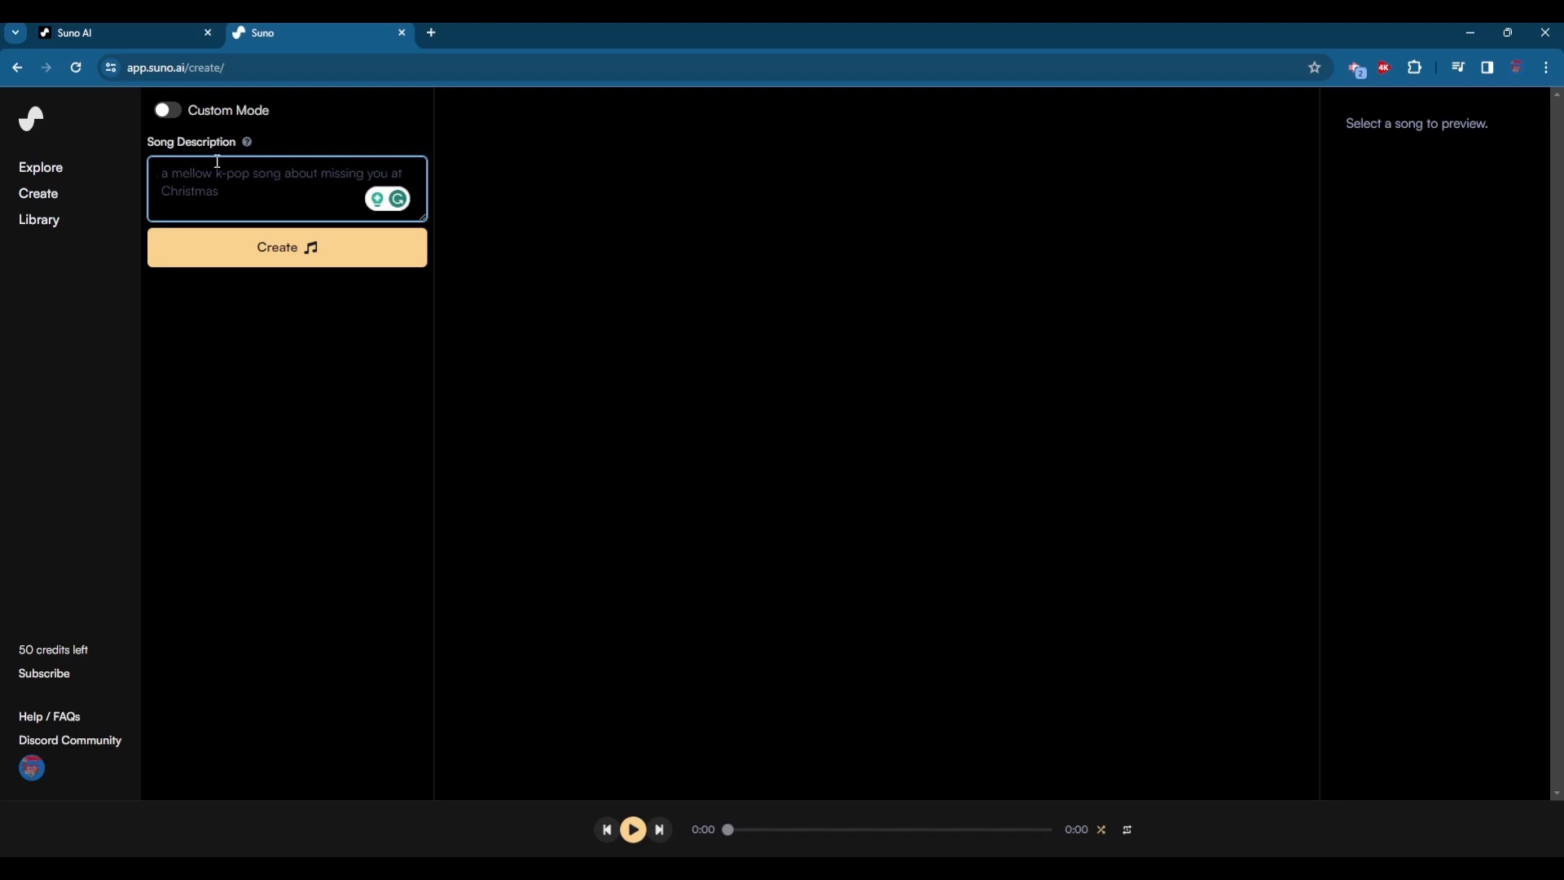
pyautogui.write('A song to celebrate the new year with a classic rock beat')
pyautogui.press('Return')
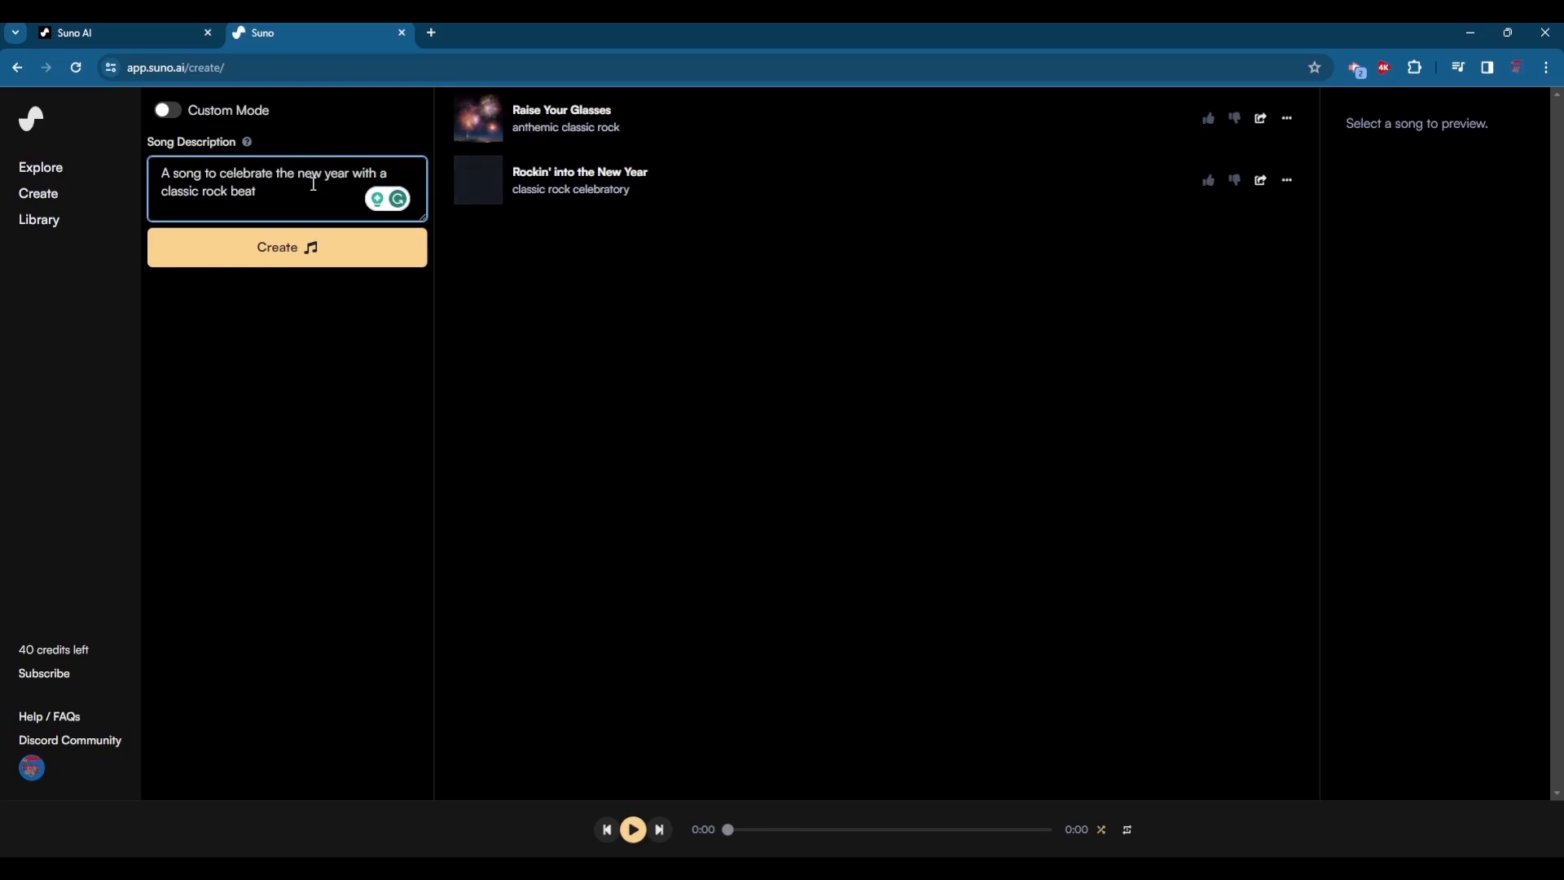
# - Play the generated song "Raise Your Glasses" while viewing its lyrics, and pause it
pyautogui.click(481, 118)
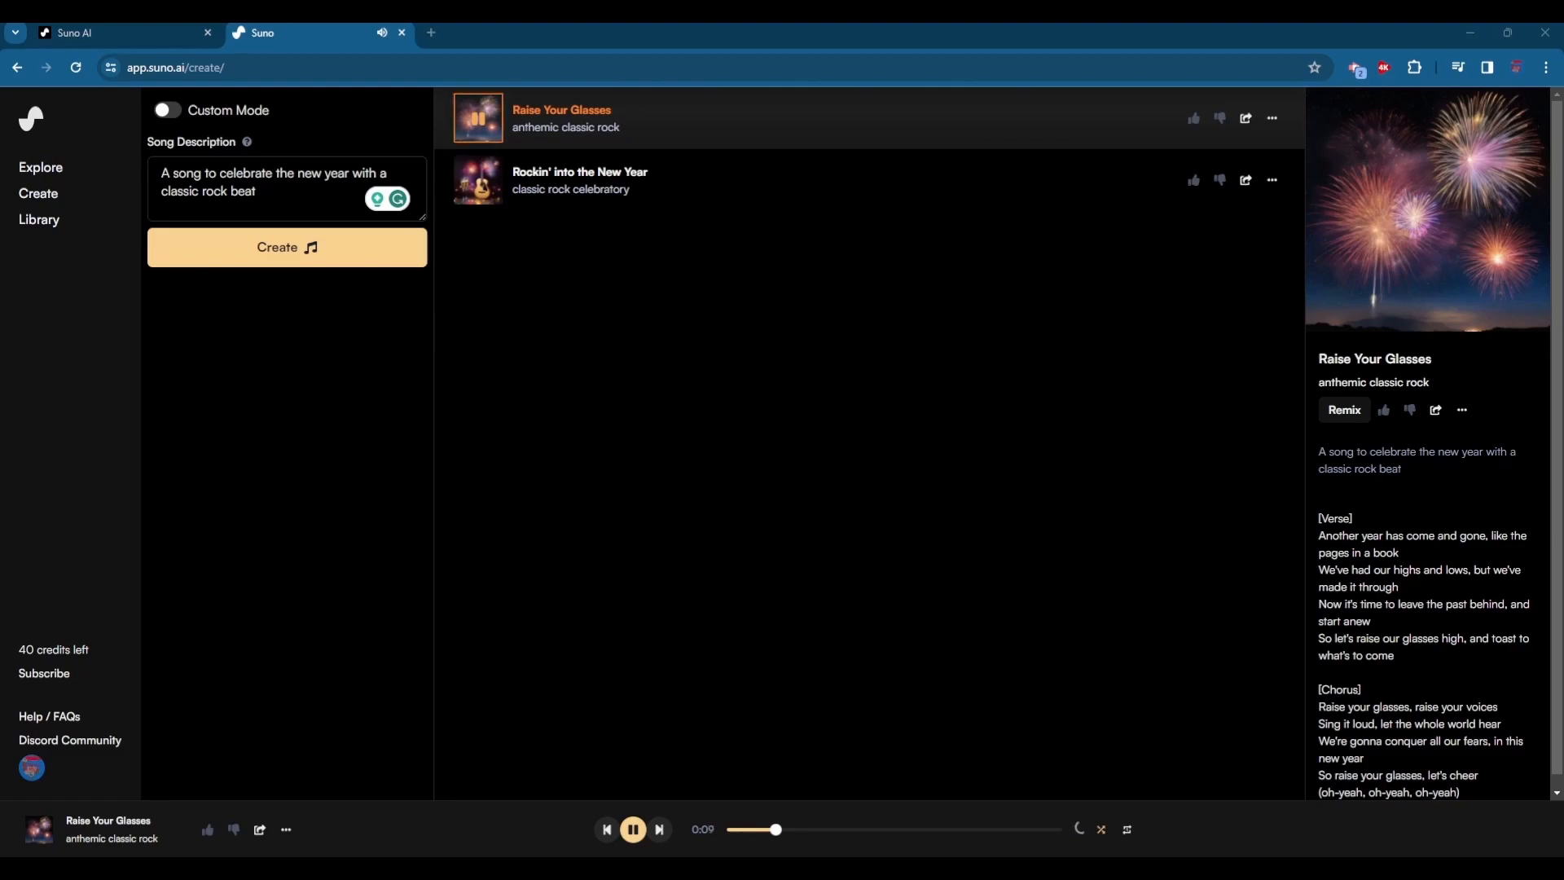
pyautogui.scroll(-1, 1446, 569)
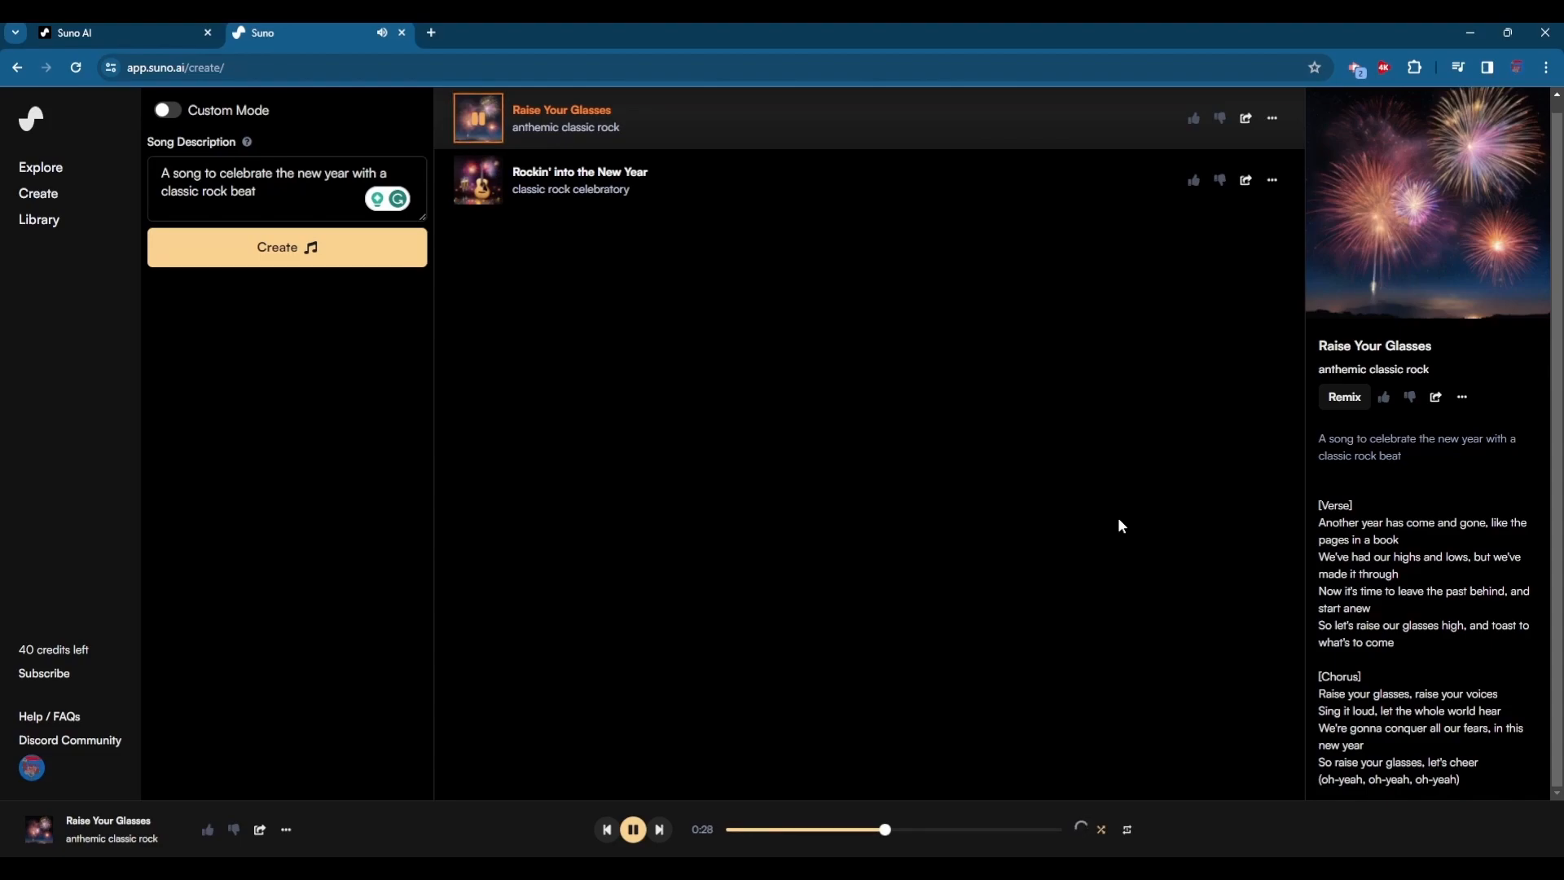
pyautogui.press('space')
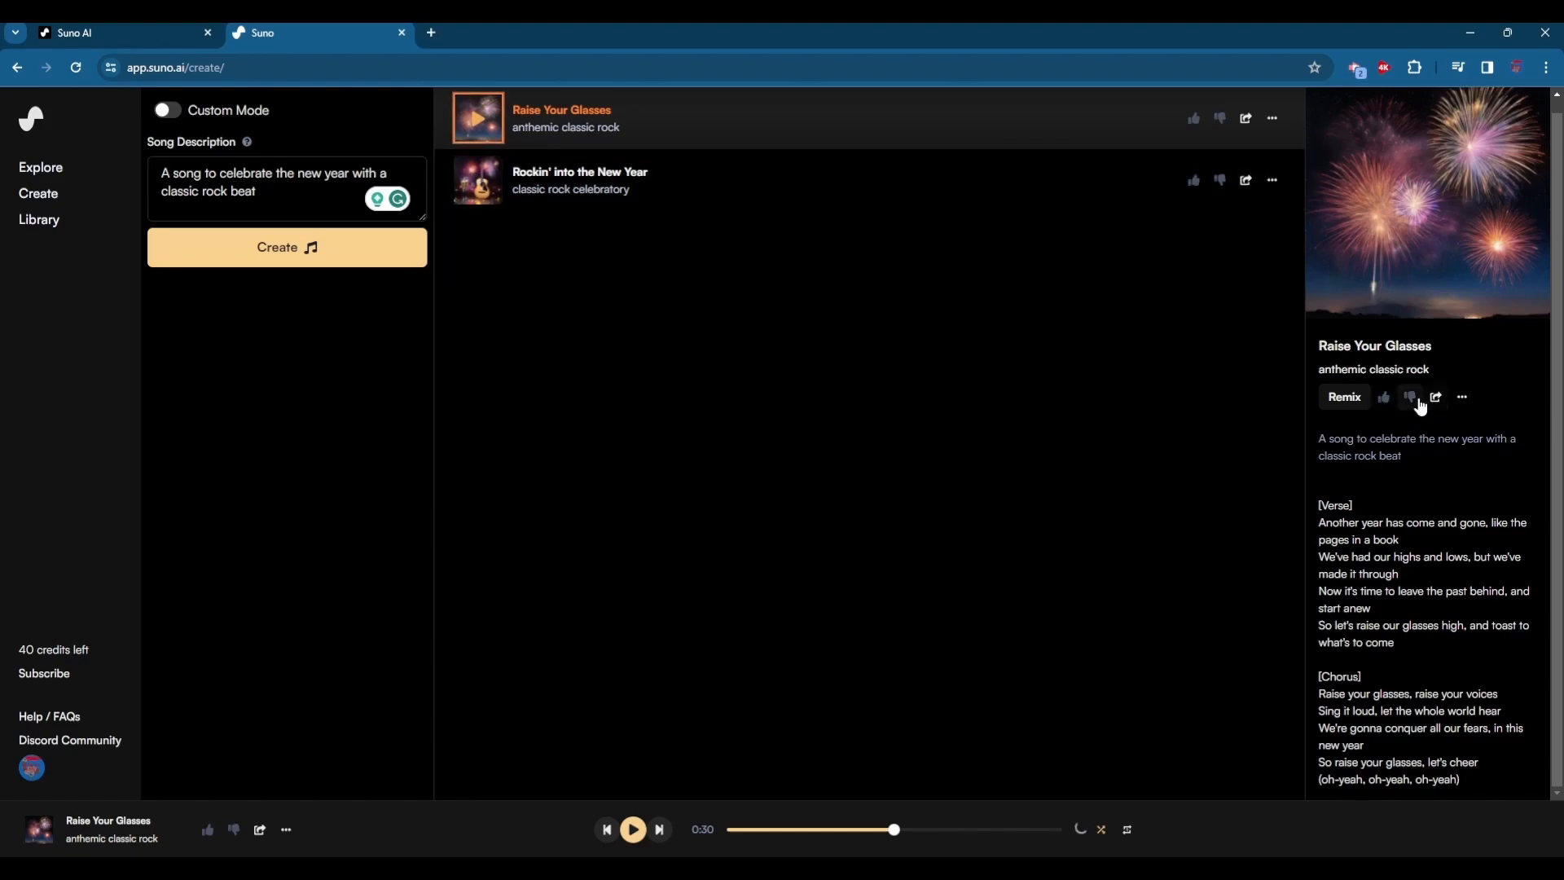
# - Load "Raise Your Glasses" for remixing and review its editable lyrics, style of music and title
pyautogui.click(1346, 397)
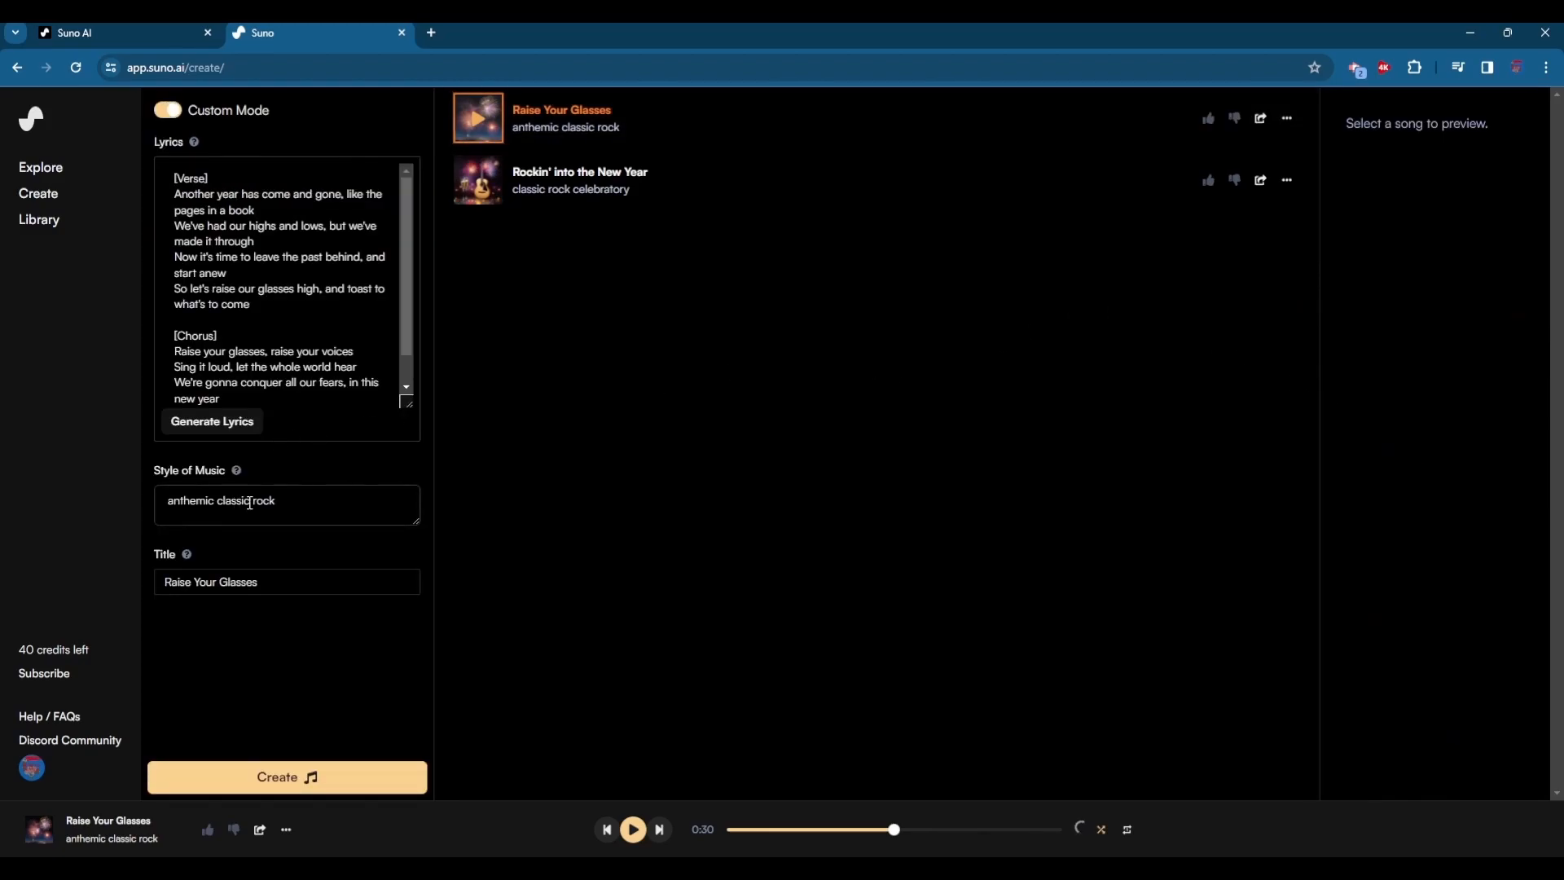
pyautogui.moveTo(246, 319); pyautogui.dragTo(193, 290)
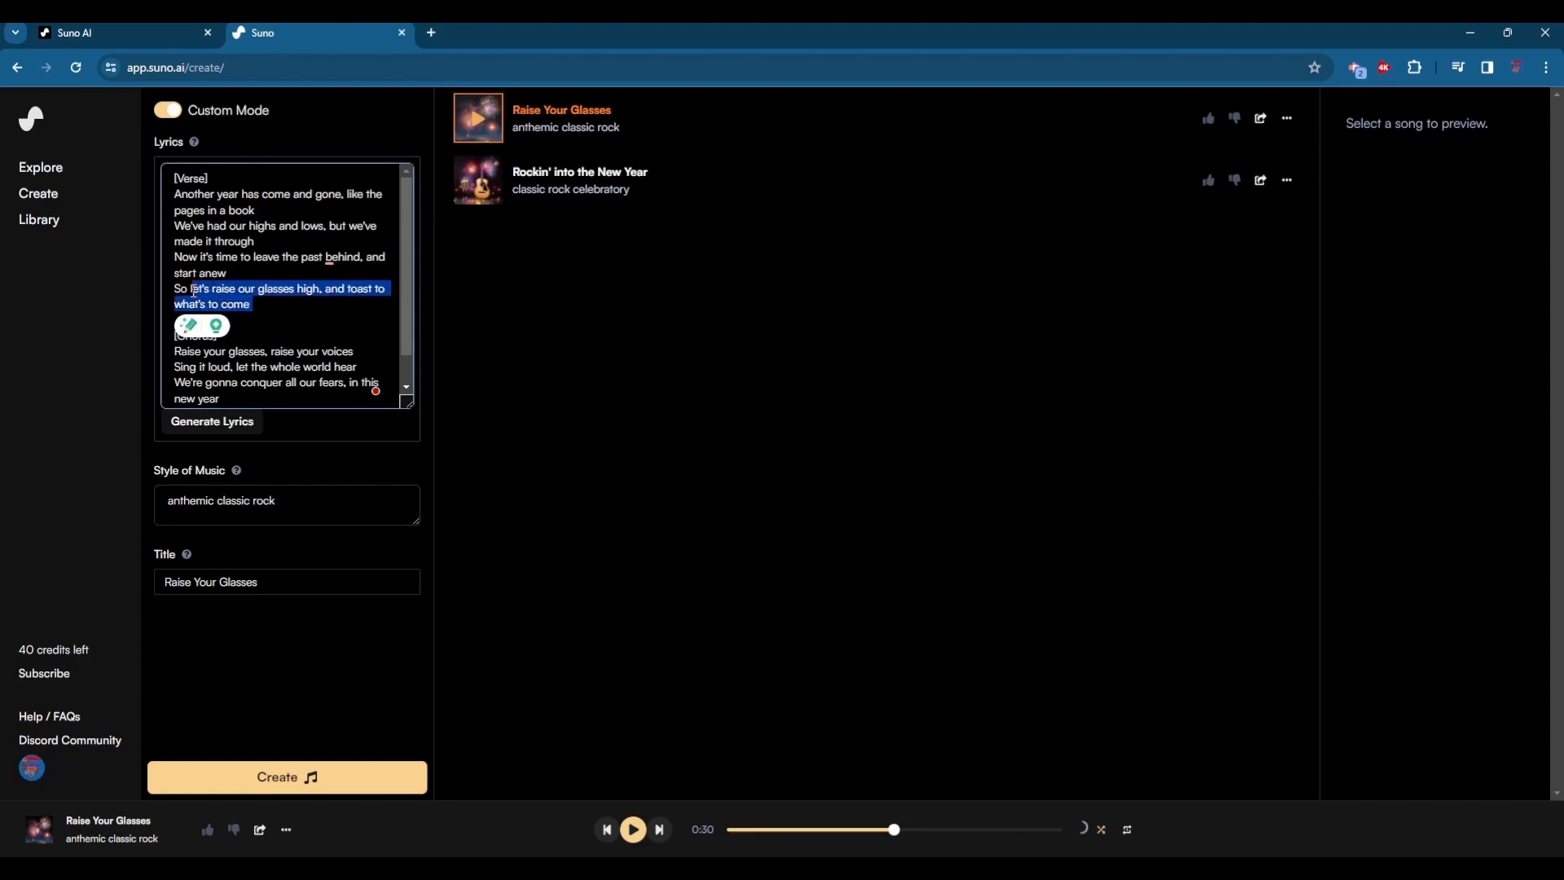
pyautogui.click(233, 499)
pyautogui.doubleClick(233, 500)
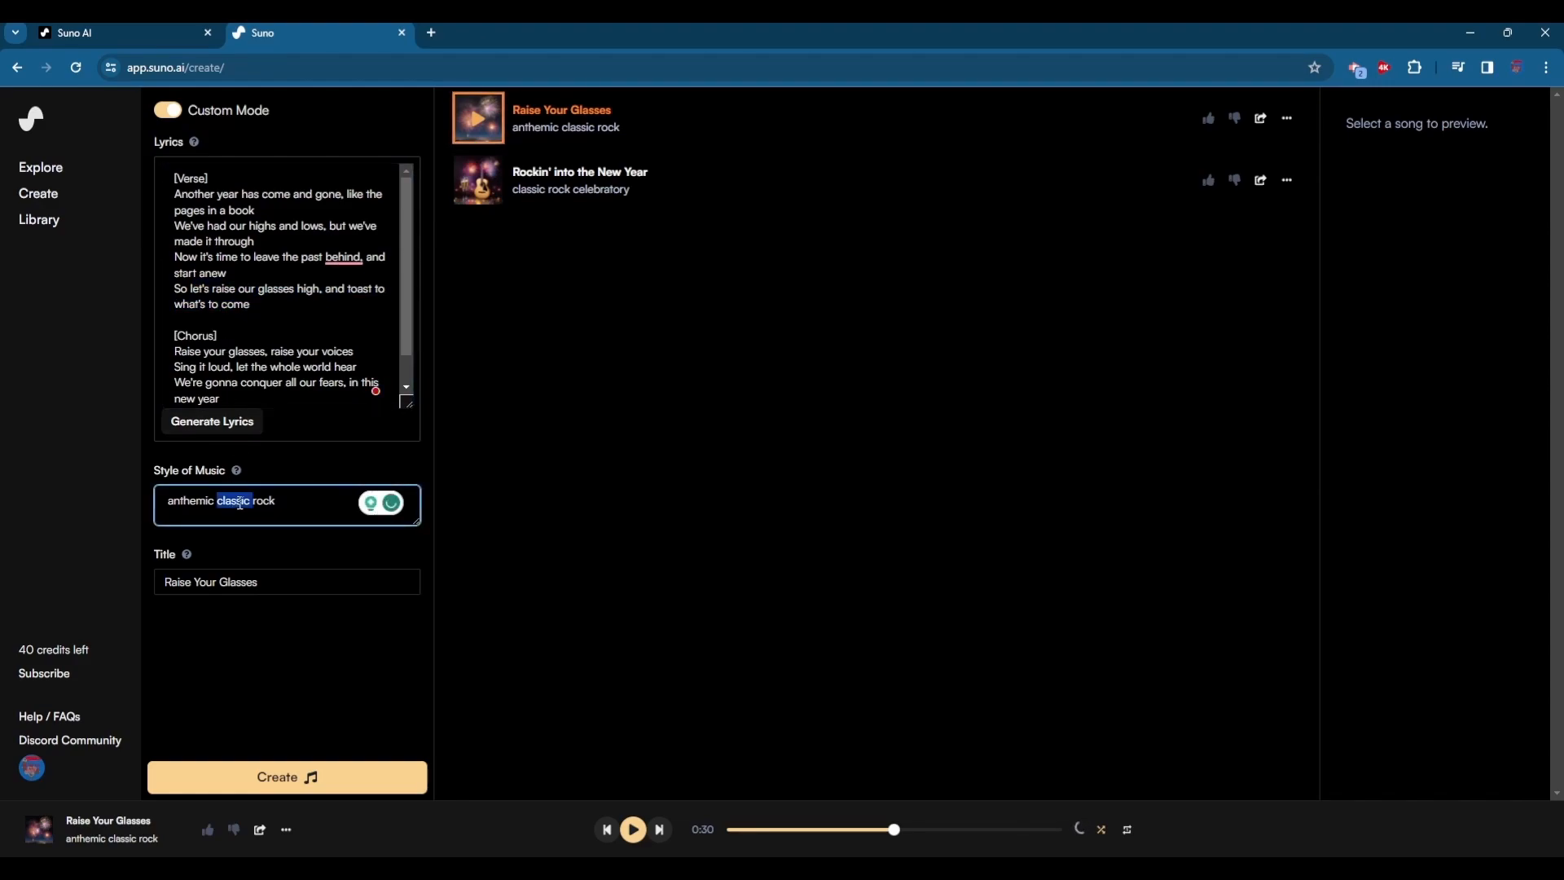
pyautogui.doubleClick(224, 580)
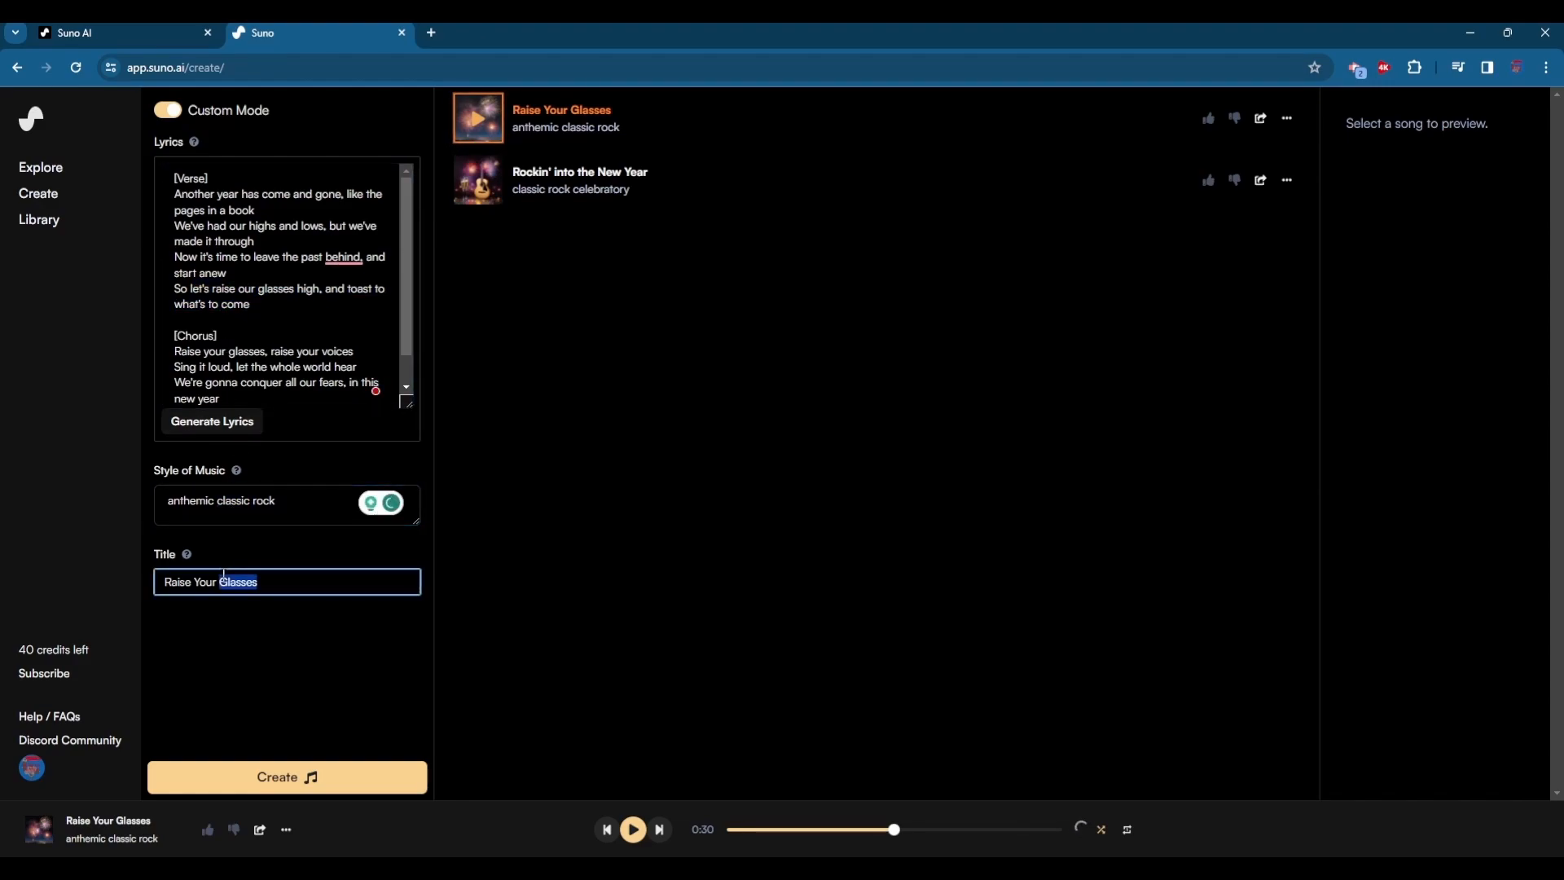
pyautogui.click(275, 541)
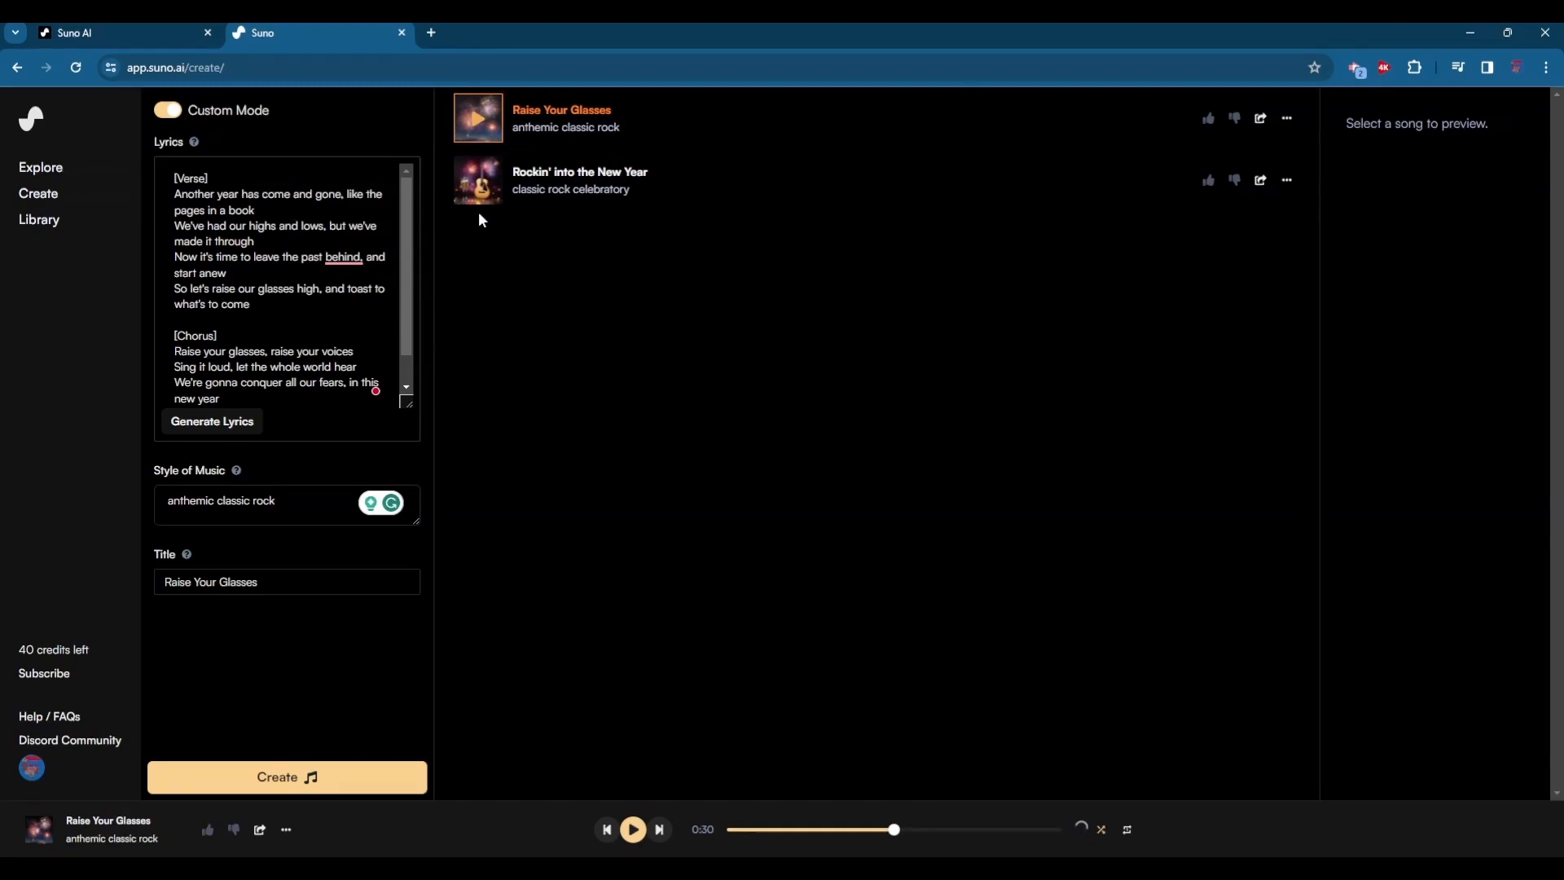
# - Play and pause "Rockin' into the New Year", and compare its lyrics with those of "Raise Your Glasses"
pyautogui.click(479, 185)
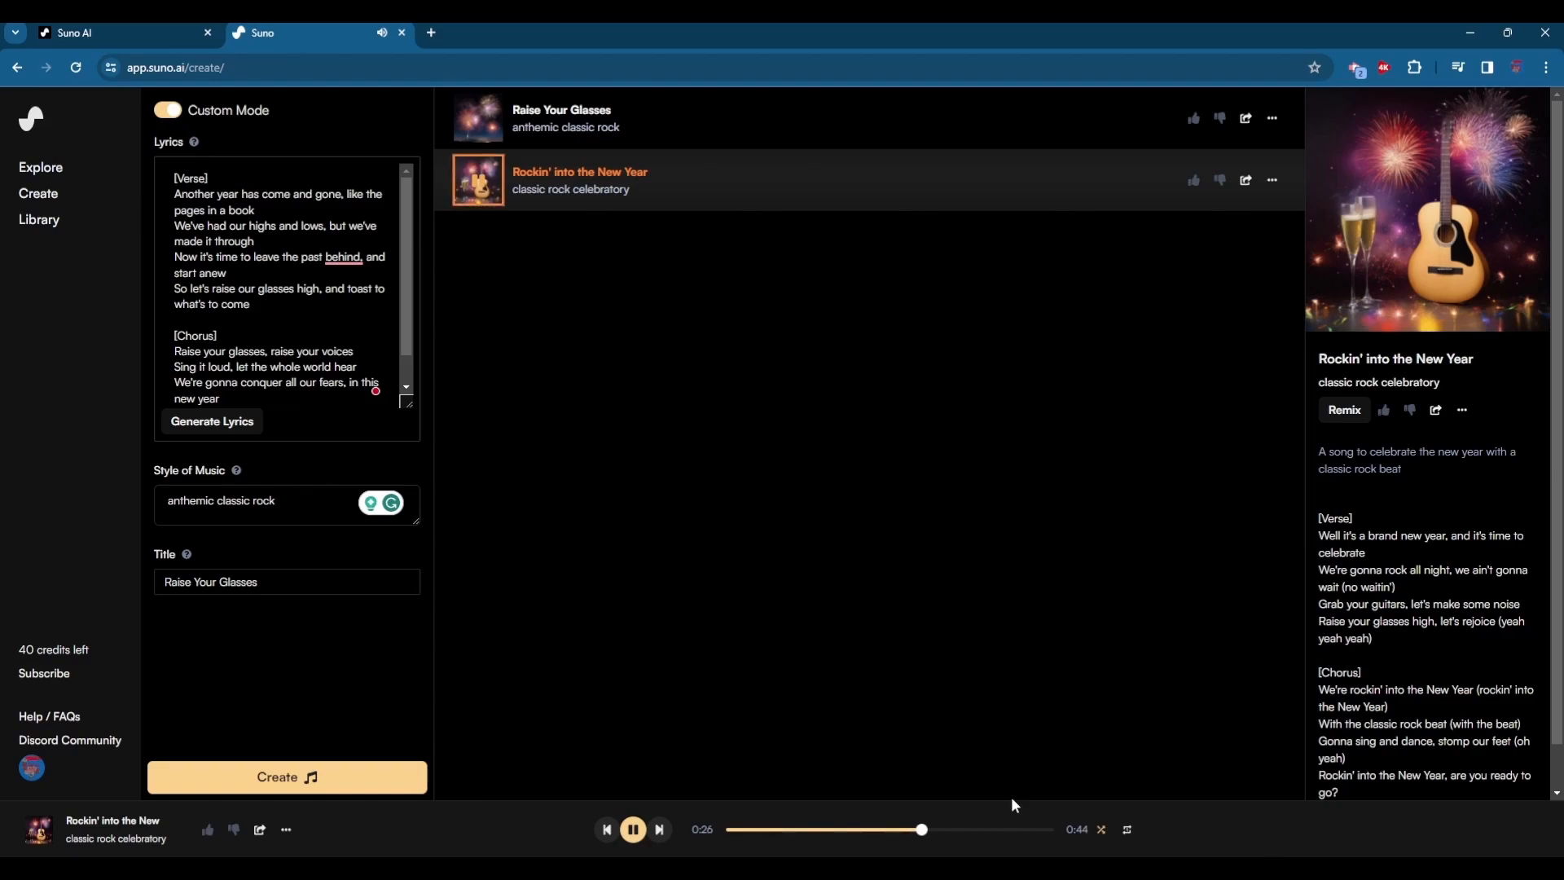
pyautogui.click(634, 829)
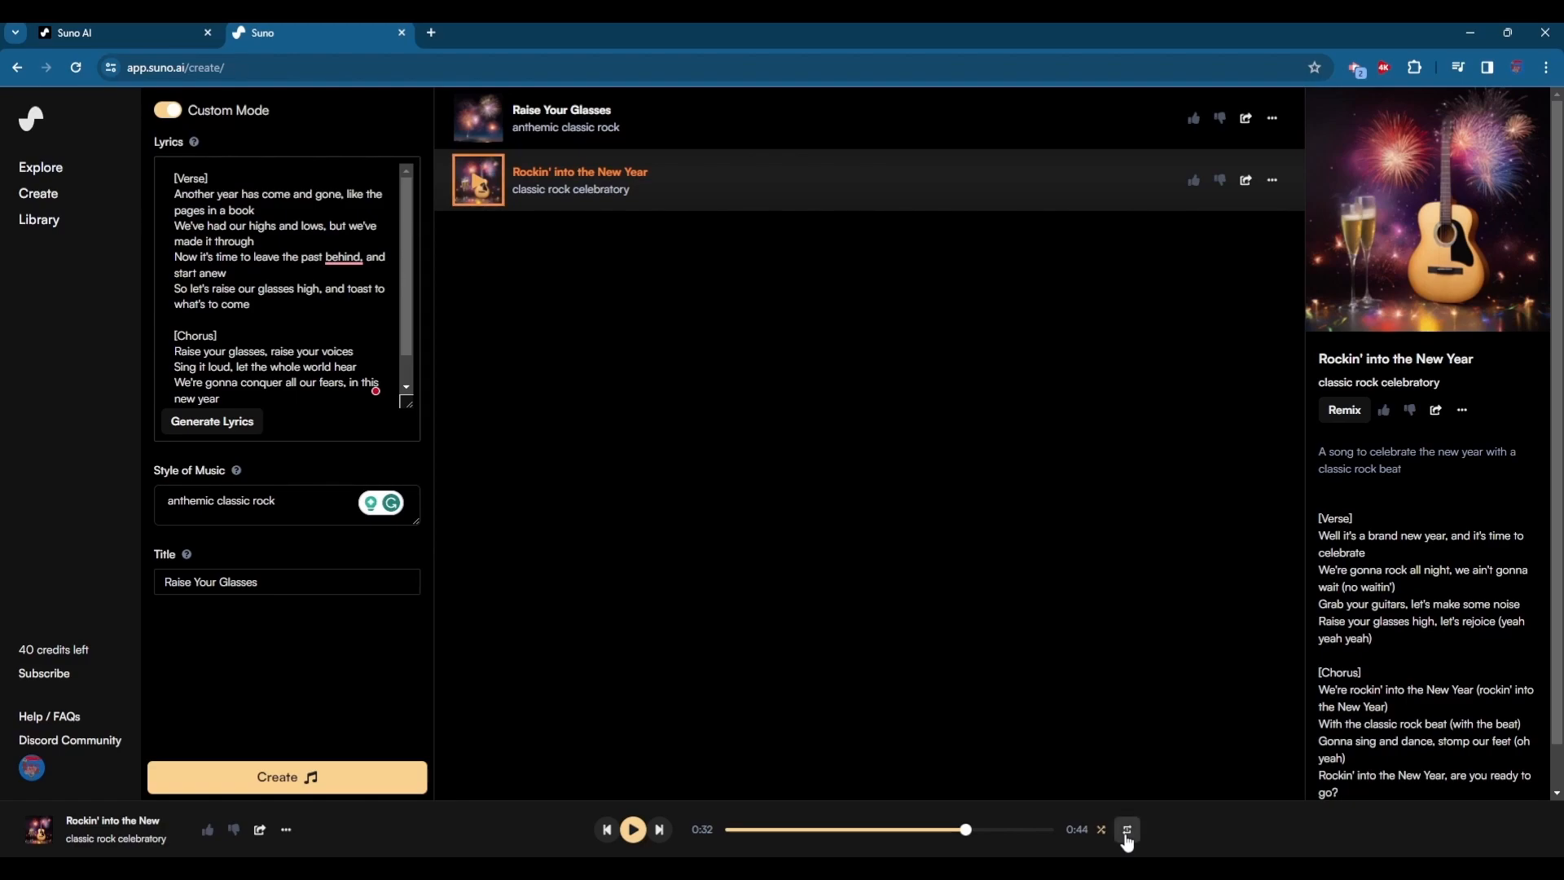
pyautogui.moveTo(301, 258); pyautogui.dragTo(175, 211)
pyautogui.click(734, 377)
pyautogui.moveTo(1320, 518); pyautogui.dragTo(1433, 794)
pyautogui.click(868, 508)
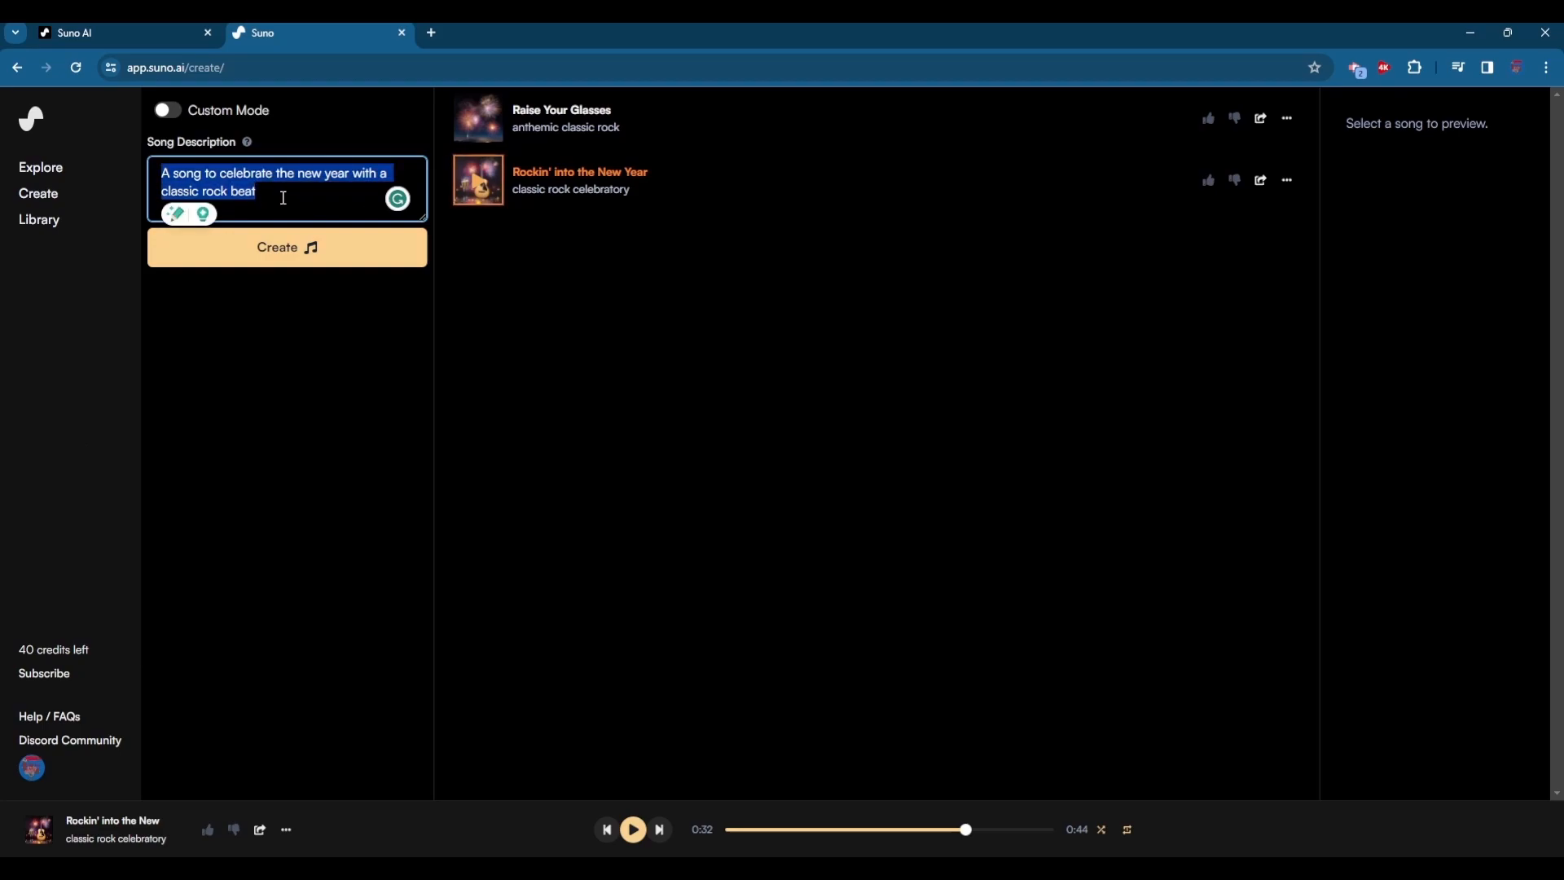
# - Generate songs from the description "A starfish that wishes he was with his best friend, Sponge" and preview "Wishing on the Ocean Floor"
pyautogui.write('A starfishj that wishes he was ')
pyautogui.write('with his best friend, Sponge')
pyautogui.click(288, 248)
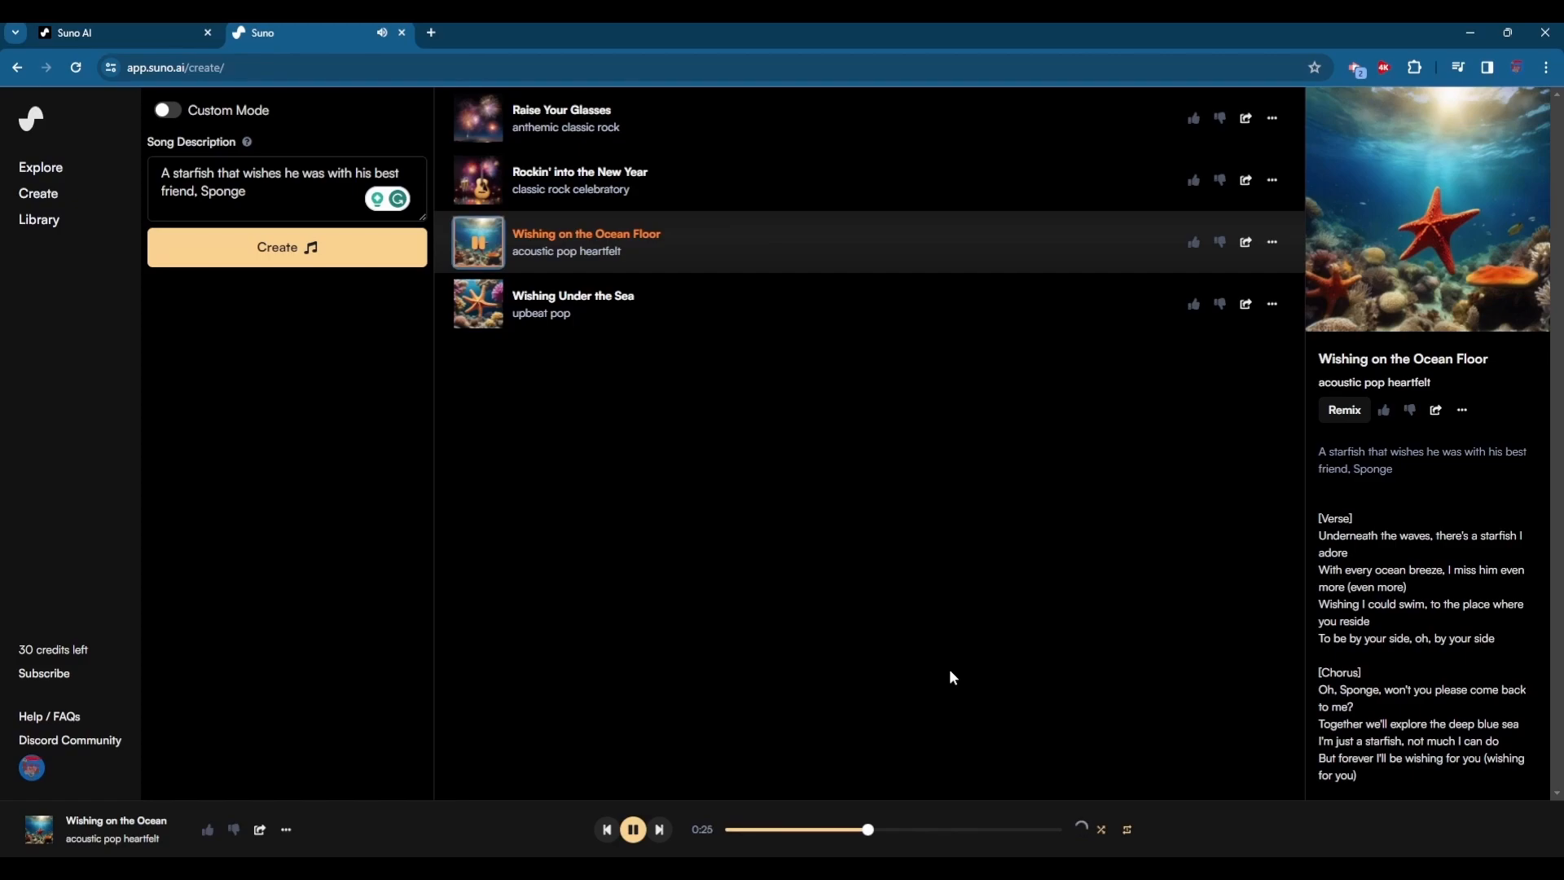
pyautogui.click(643, 835)
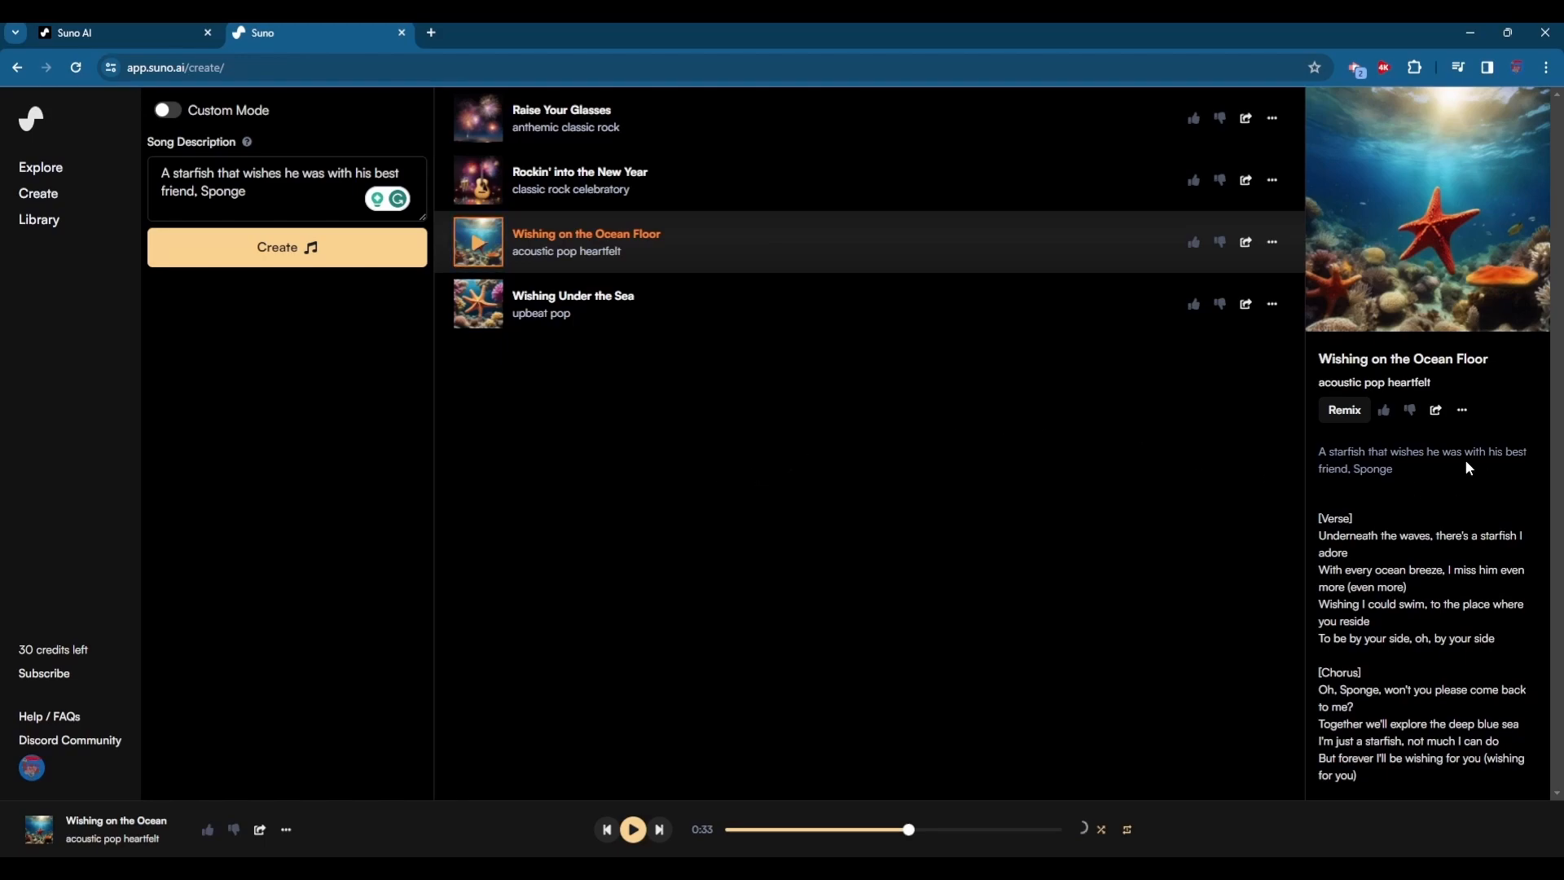
# - Remix "Wishing on the Ocean Floor" with the style of music set to "Alternative Rock"
pyautogui.click(1344, 410)
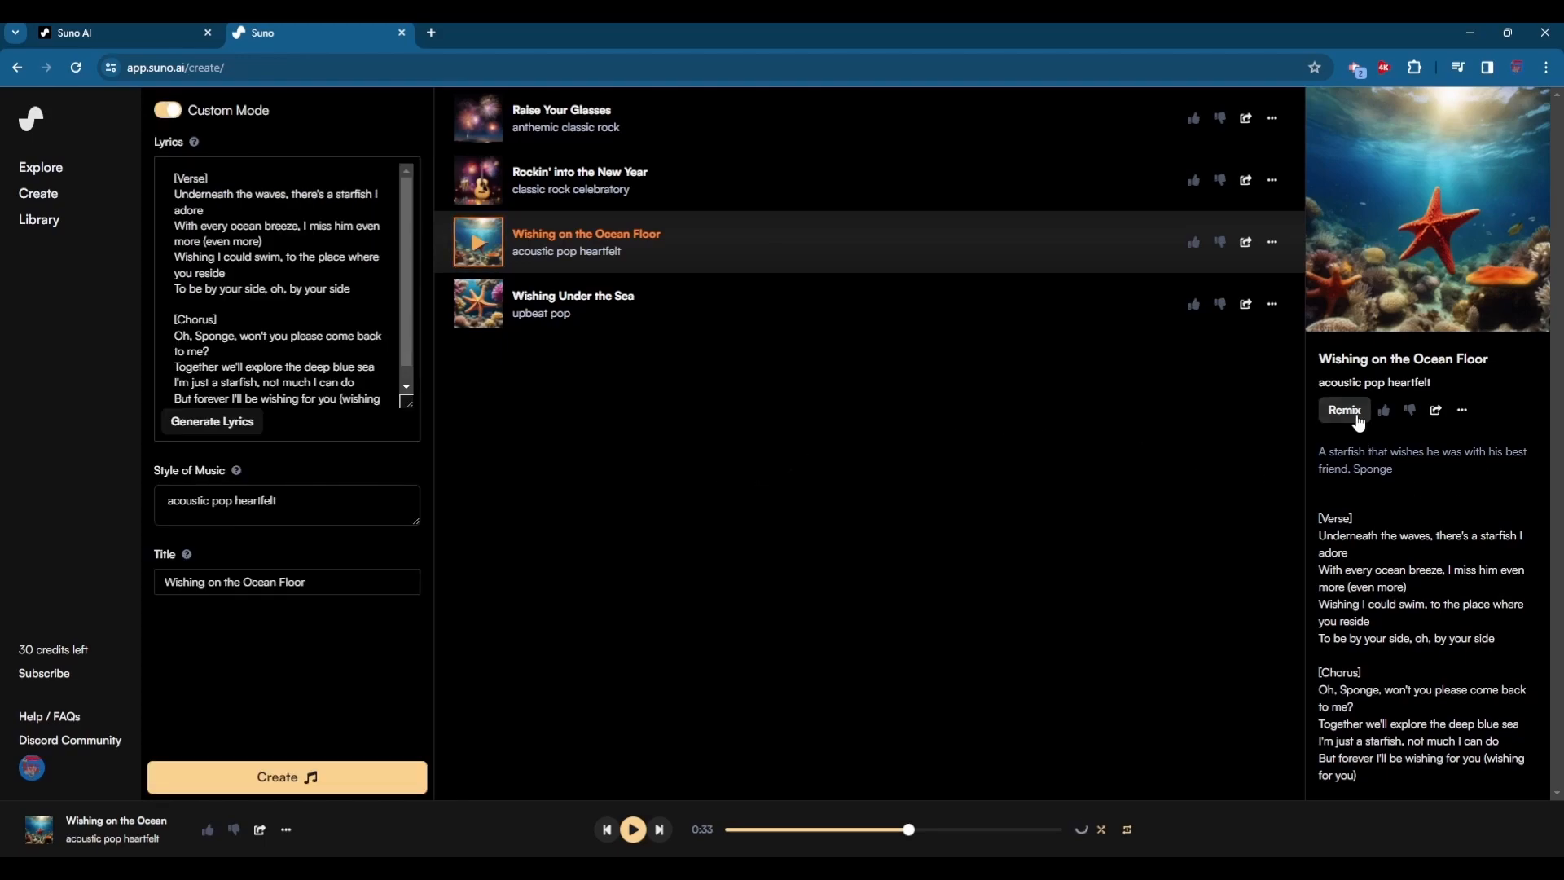
pyautogui.tripleClick(274, 511)
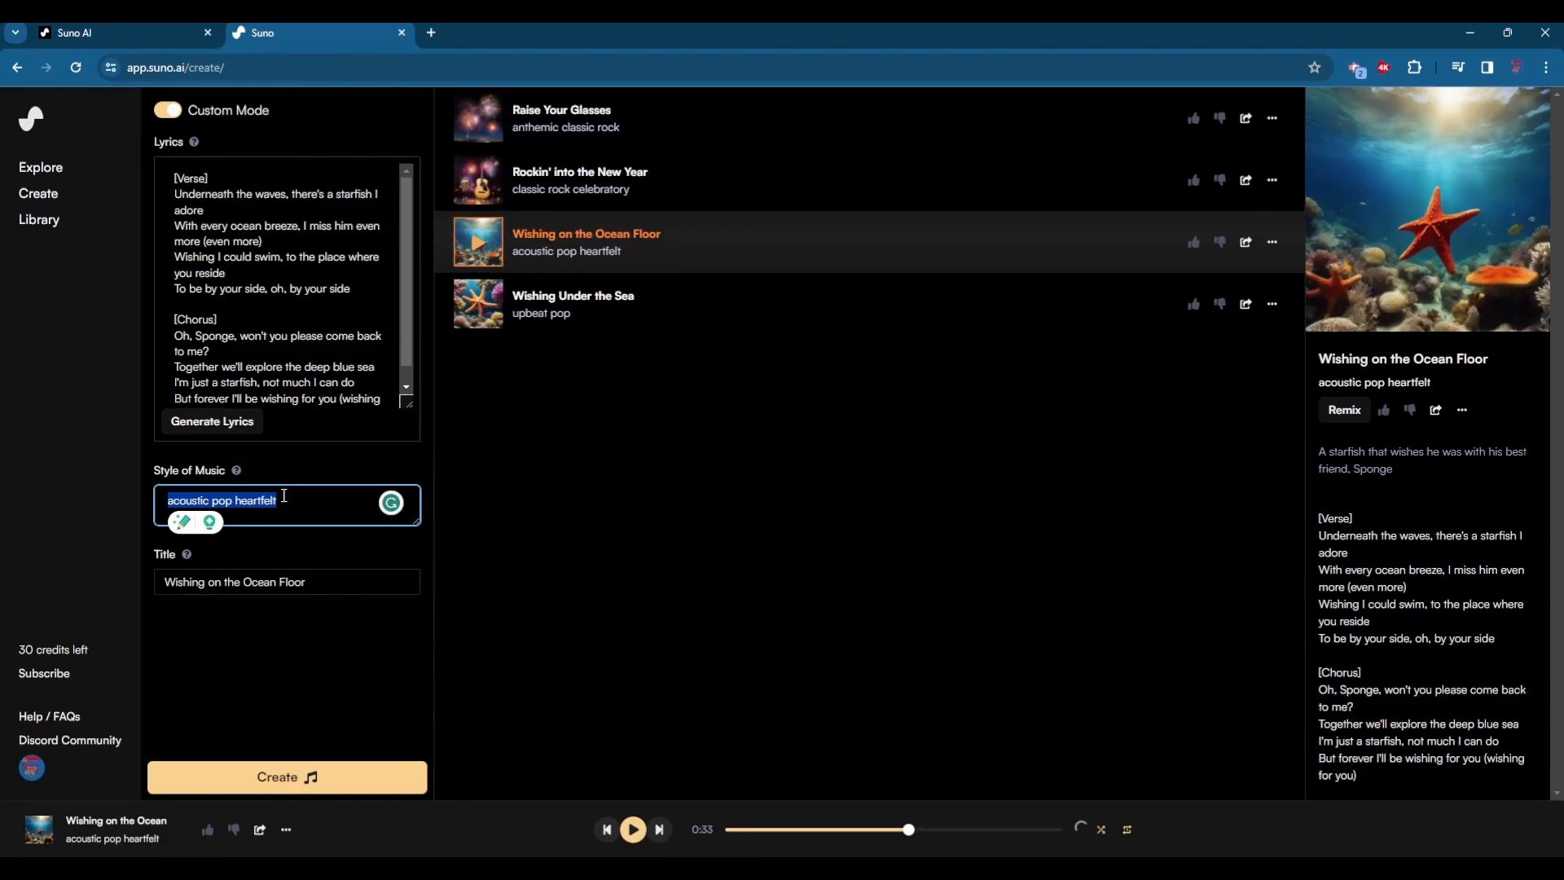
pyautogui.write('A')
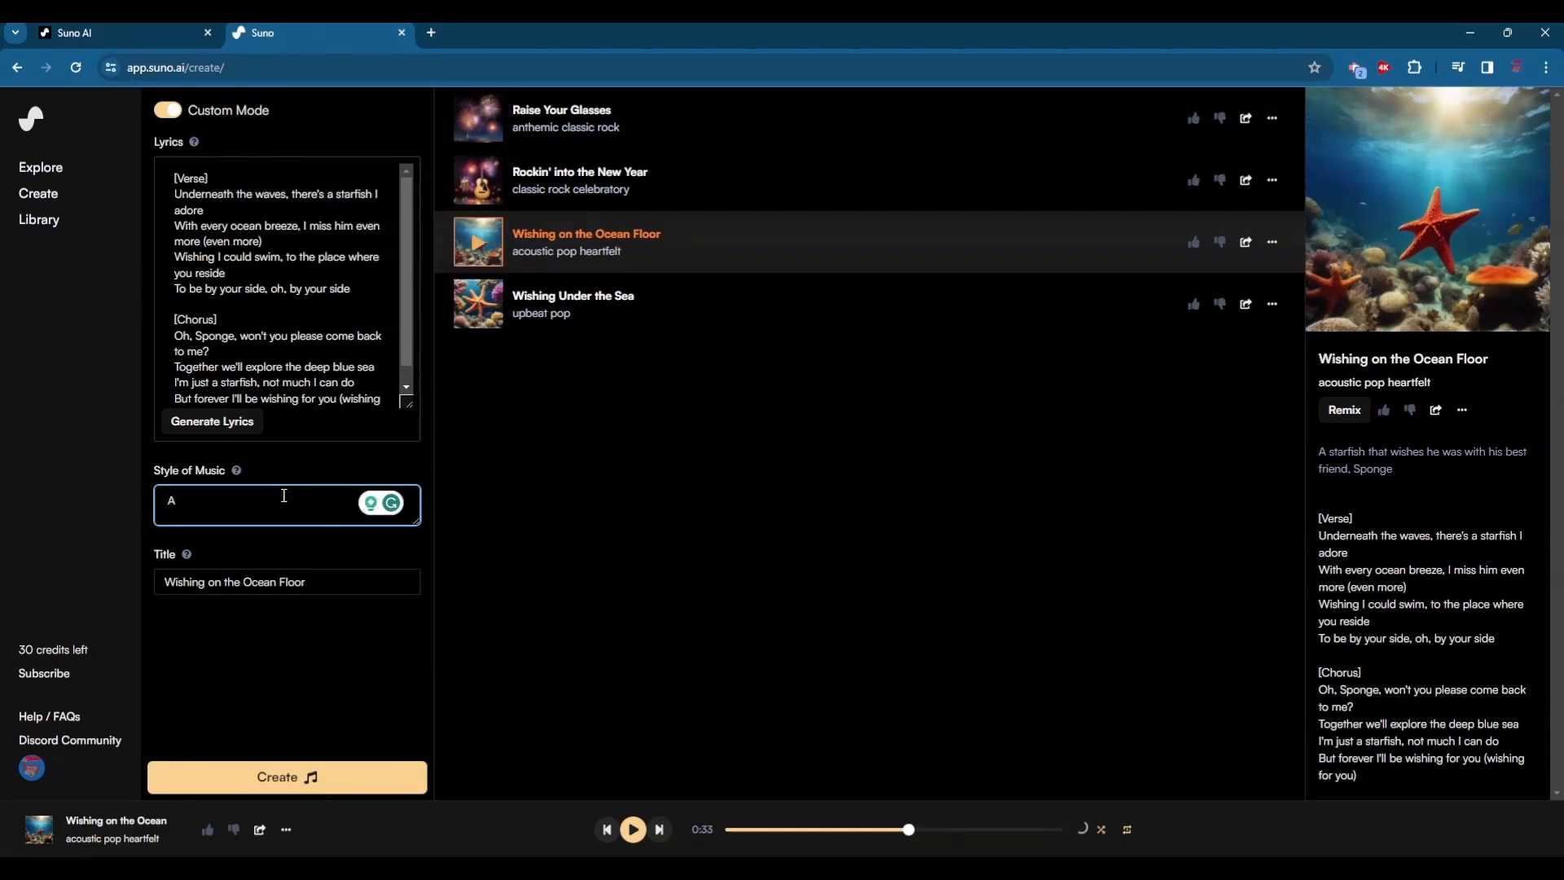
pyautogui.write('lternative Rock')
pyautogui.click(311, 775)
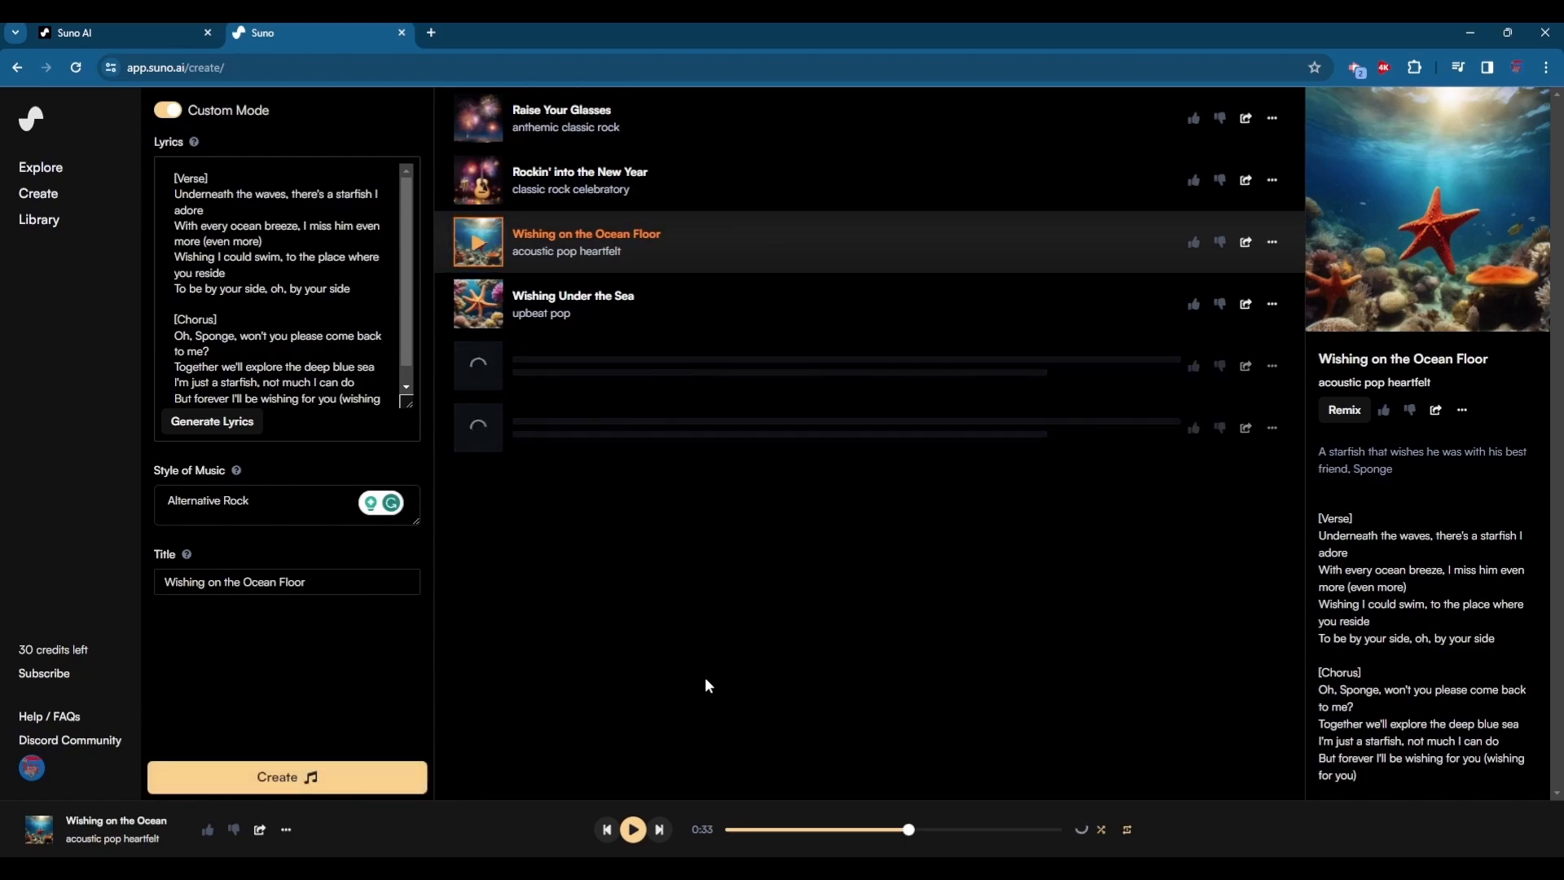
# - Listen to "Wishing Under the Sea" and the first Alternative Rock version of "Wishing on the Ocean Floor", pausing each
pyautogui.click(479, 313)
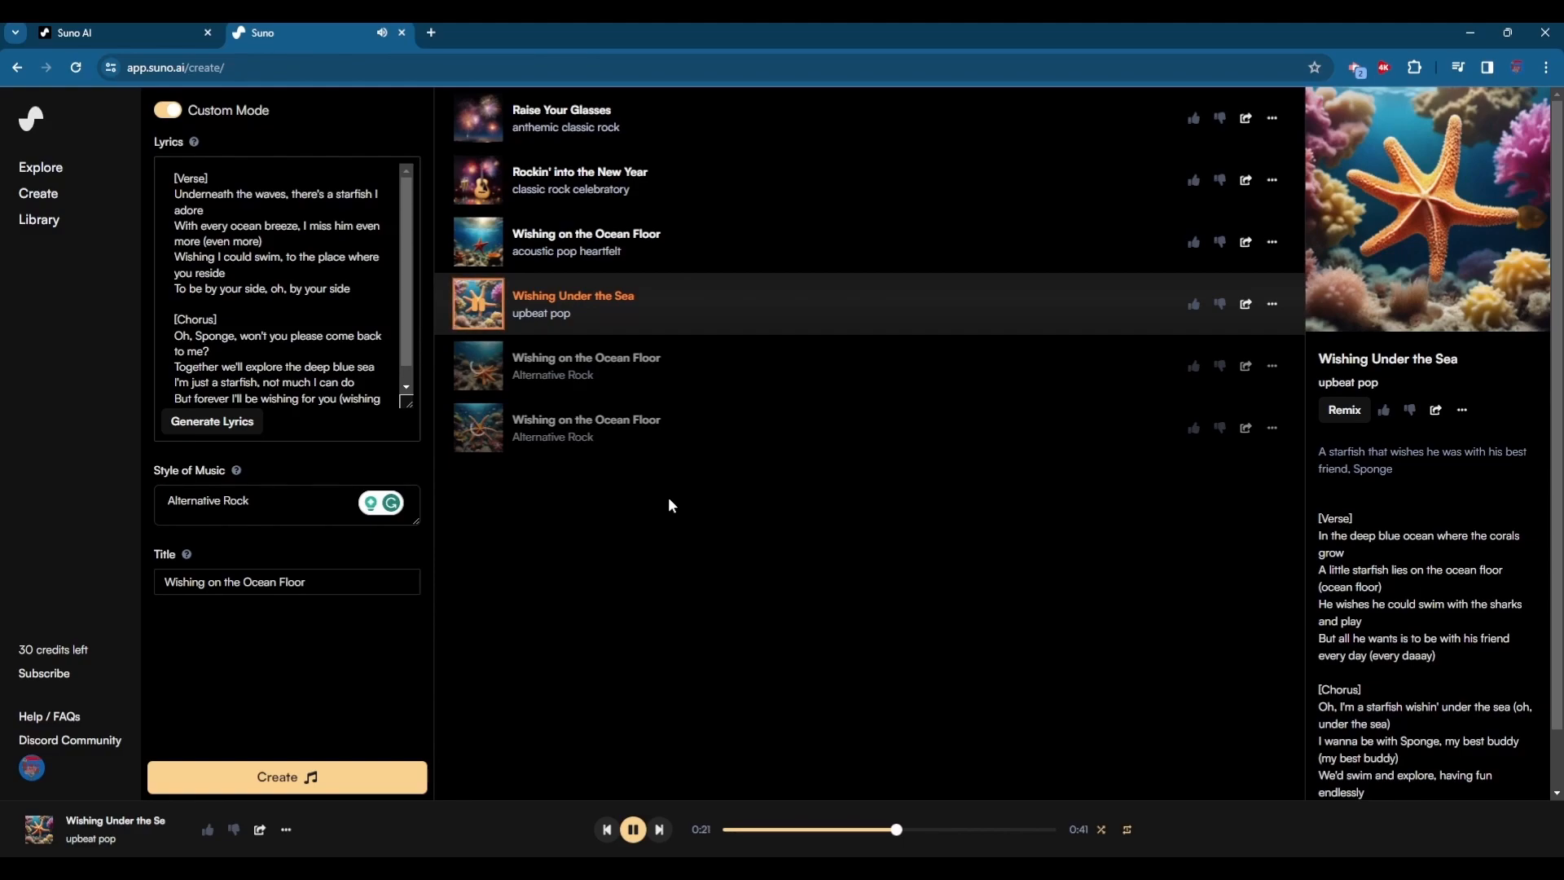
pyautogui.click(635, 830)
pyautogui.click(400, 225)
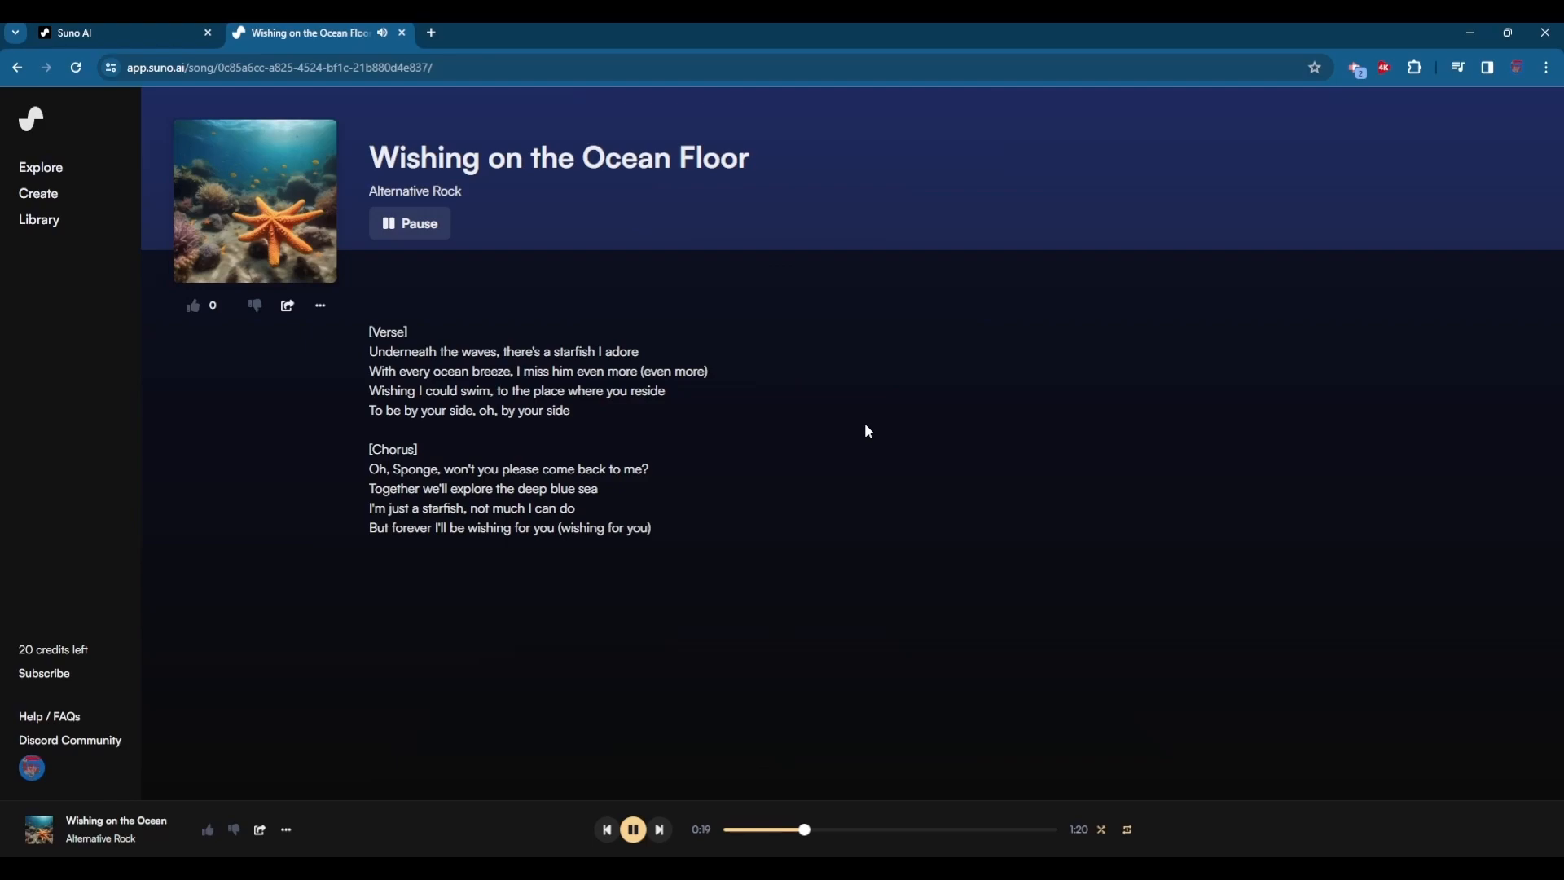
pyautogui.click(636, 830)
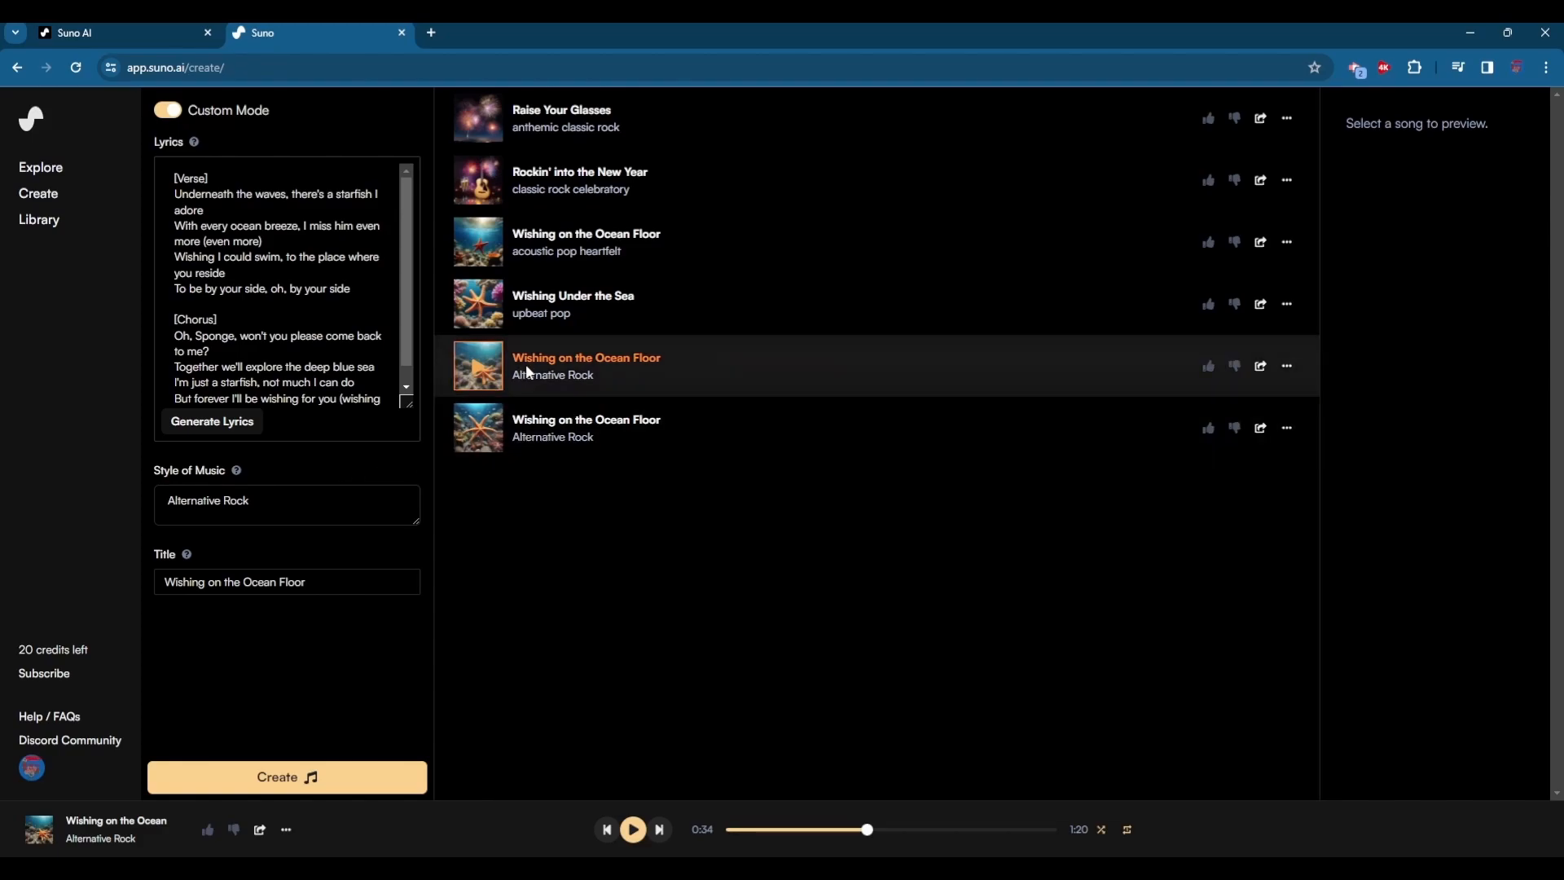
# - Try replacing the style of music for "Wishing on the Ocean Floor" with "In the style of Linkin Park"
pyautogui.click(318, 504)
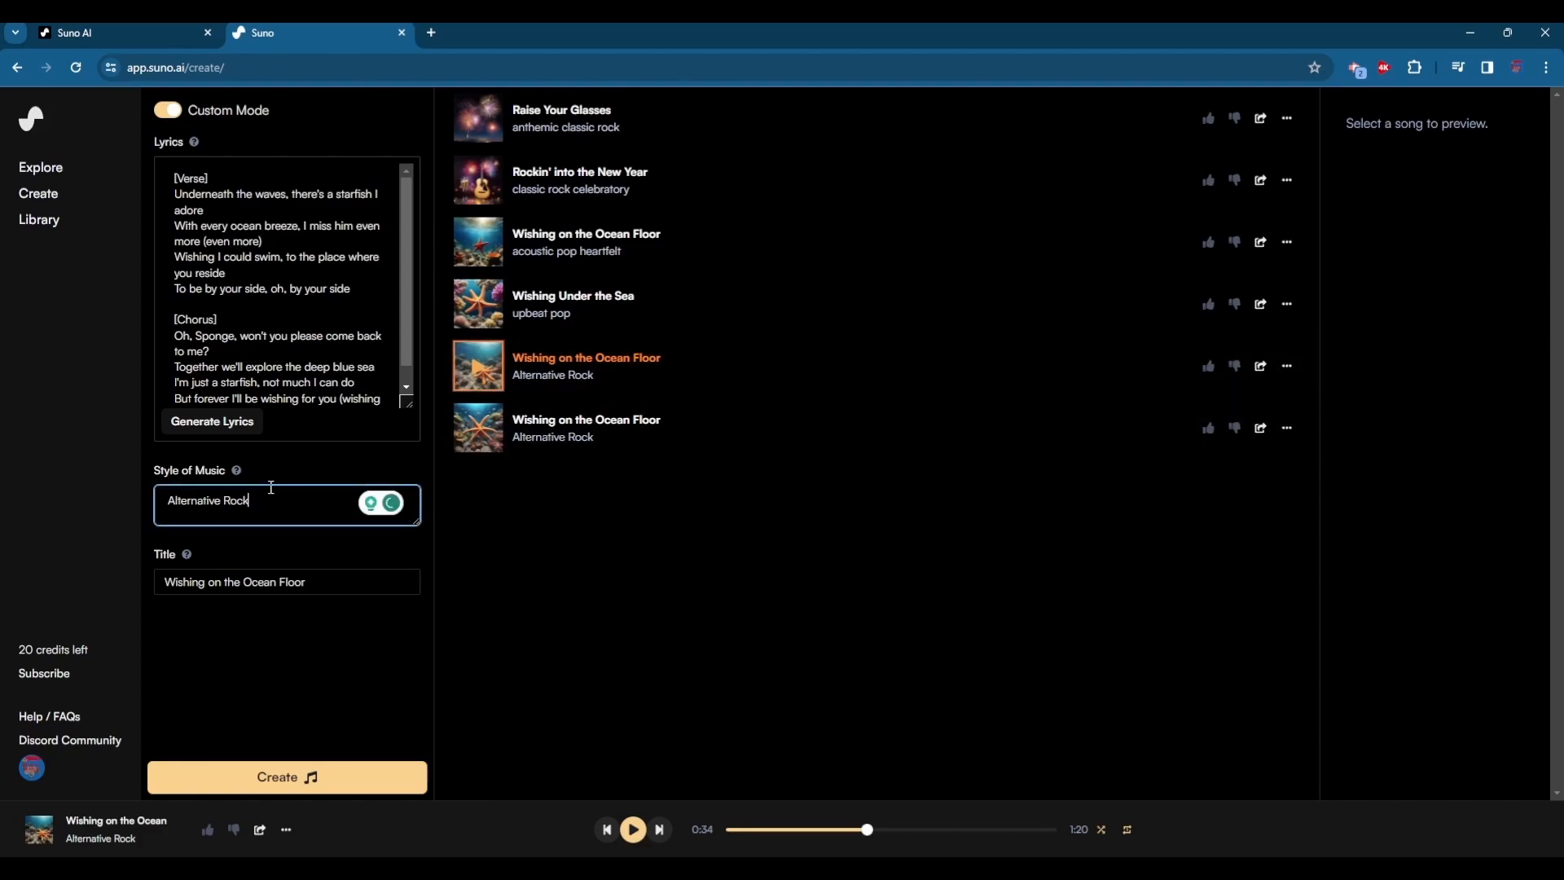
pyautogui.press('BackSpace')
pyautogui.press('BackSpace')
pyautogui.press('BackSpace')
pyautogui.press('BackSpace')
pyautogui.press('BackSpace')
pyautogui.press('BackSpace')
pyautogui.press('BackSpace')
pyautogui.press('BackSpace')
pyautogui.press('BackSpace')
pyautogui.press('BackSpace')
pyautogui.press('BackSpace')
pyautogui.press('BackSpace')
pyautogui.press('BackSpace')
pyautogui.press('BackSpace')
pyautogui.press('BackSpace')
pyautogui.press('BackSpace')
pyautogui.write('In the style o')
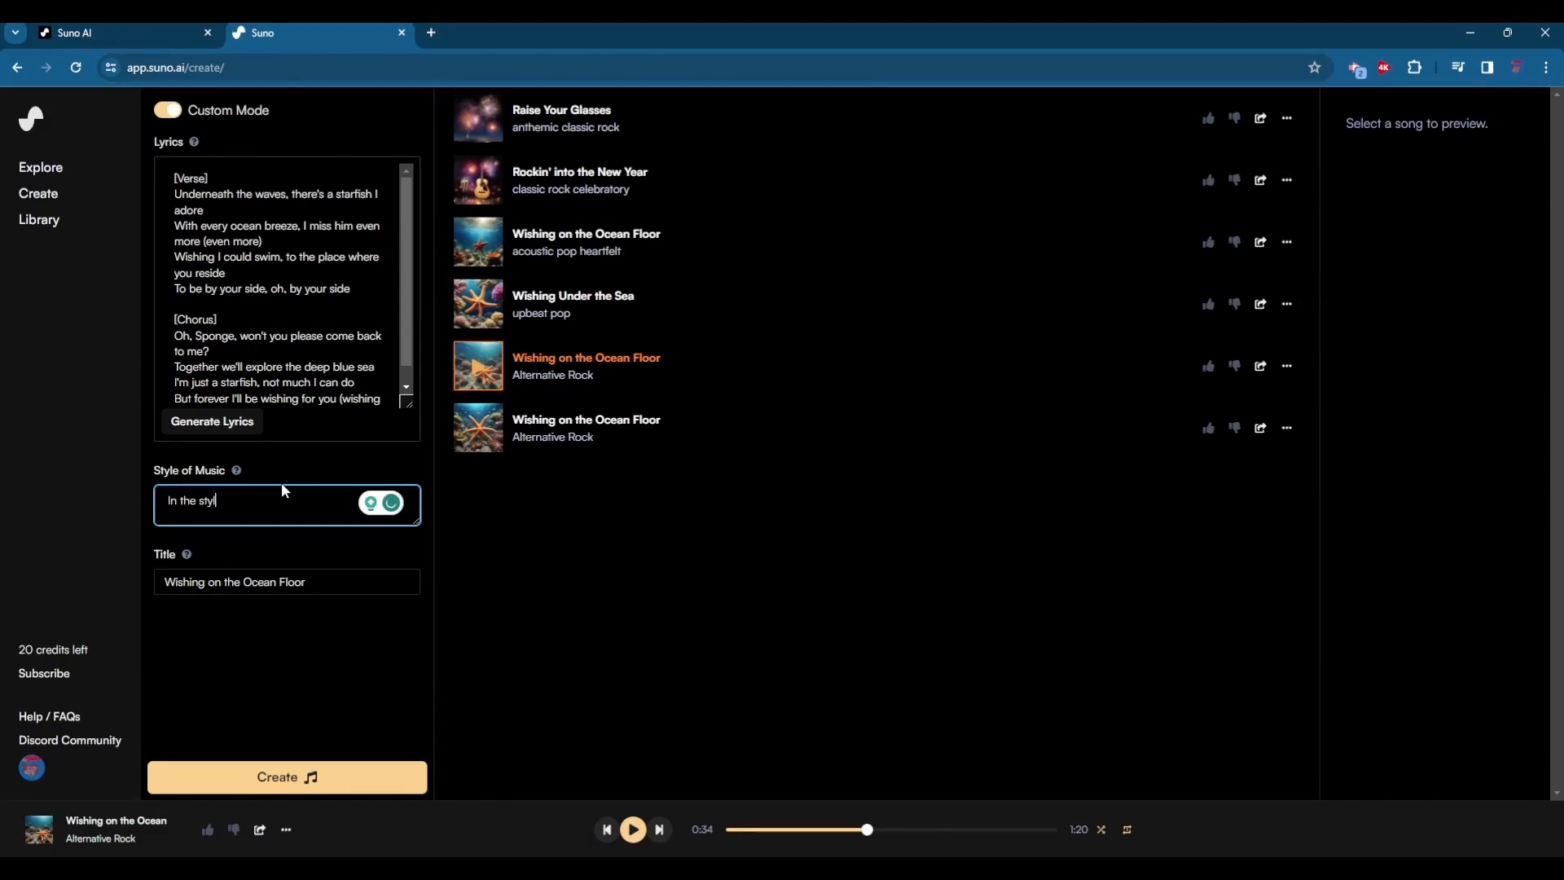
pyautogui.write('f Linkin Park')
pyautogui.press('Return')
# - Resume the Alternative Rock version, return to song creation, then play and pause the first "90's alternative Rock" version of "Wishing on the Ocean Floor"
pyautogui.click(627, 830)
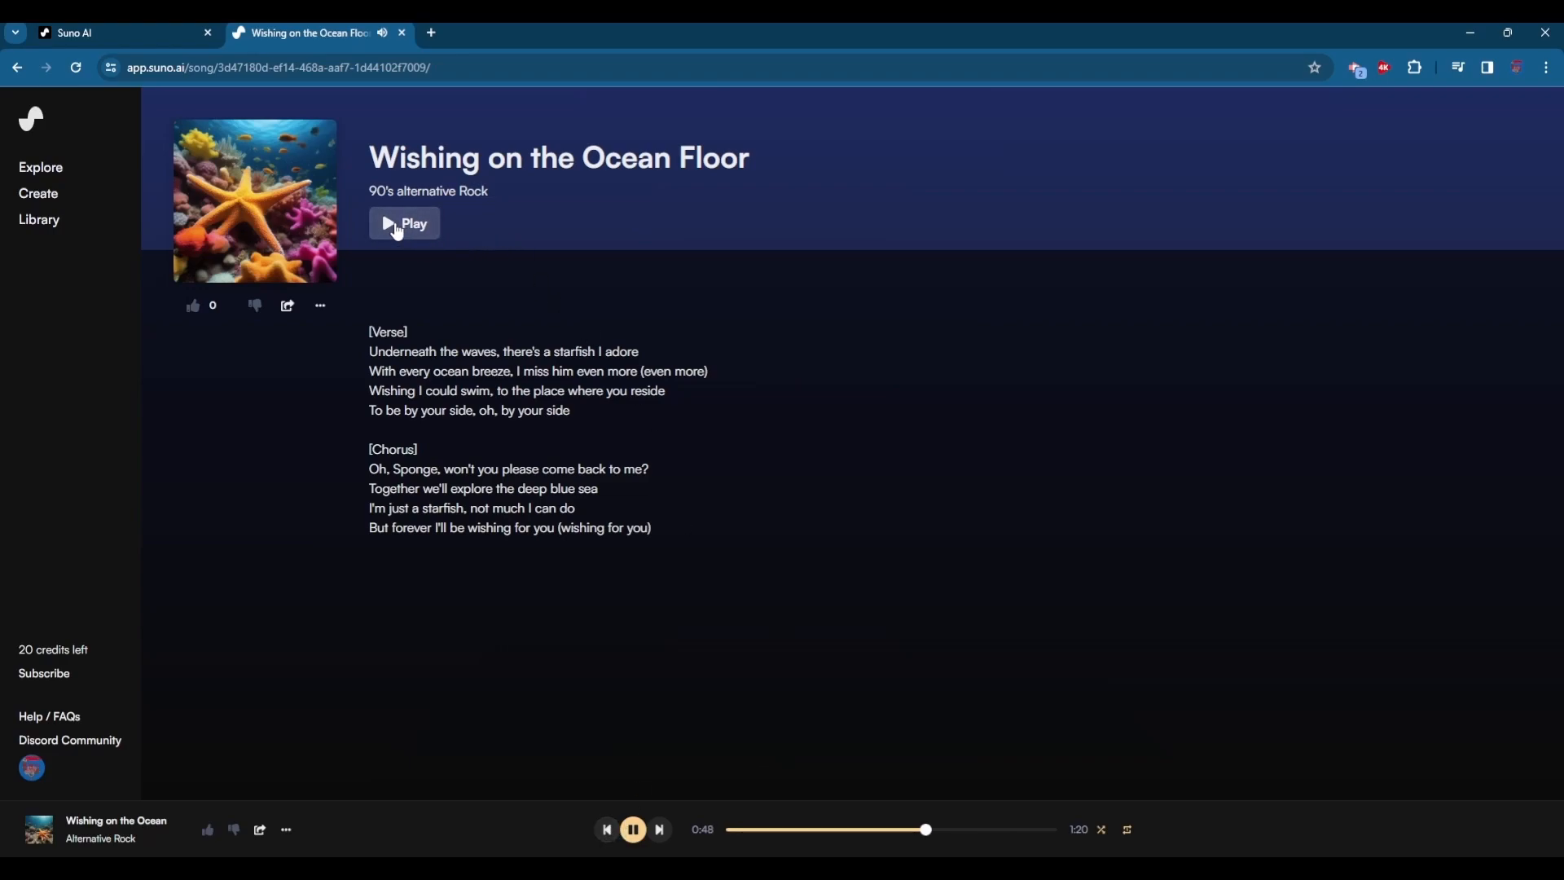
pyautogui.click(45, 196)
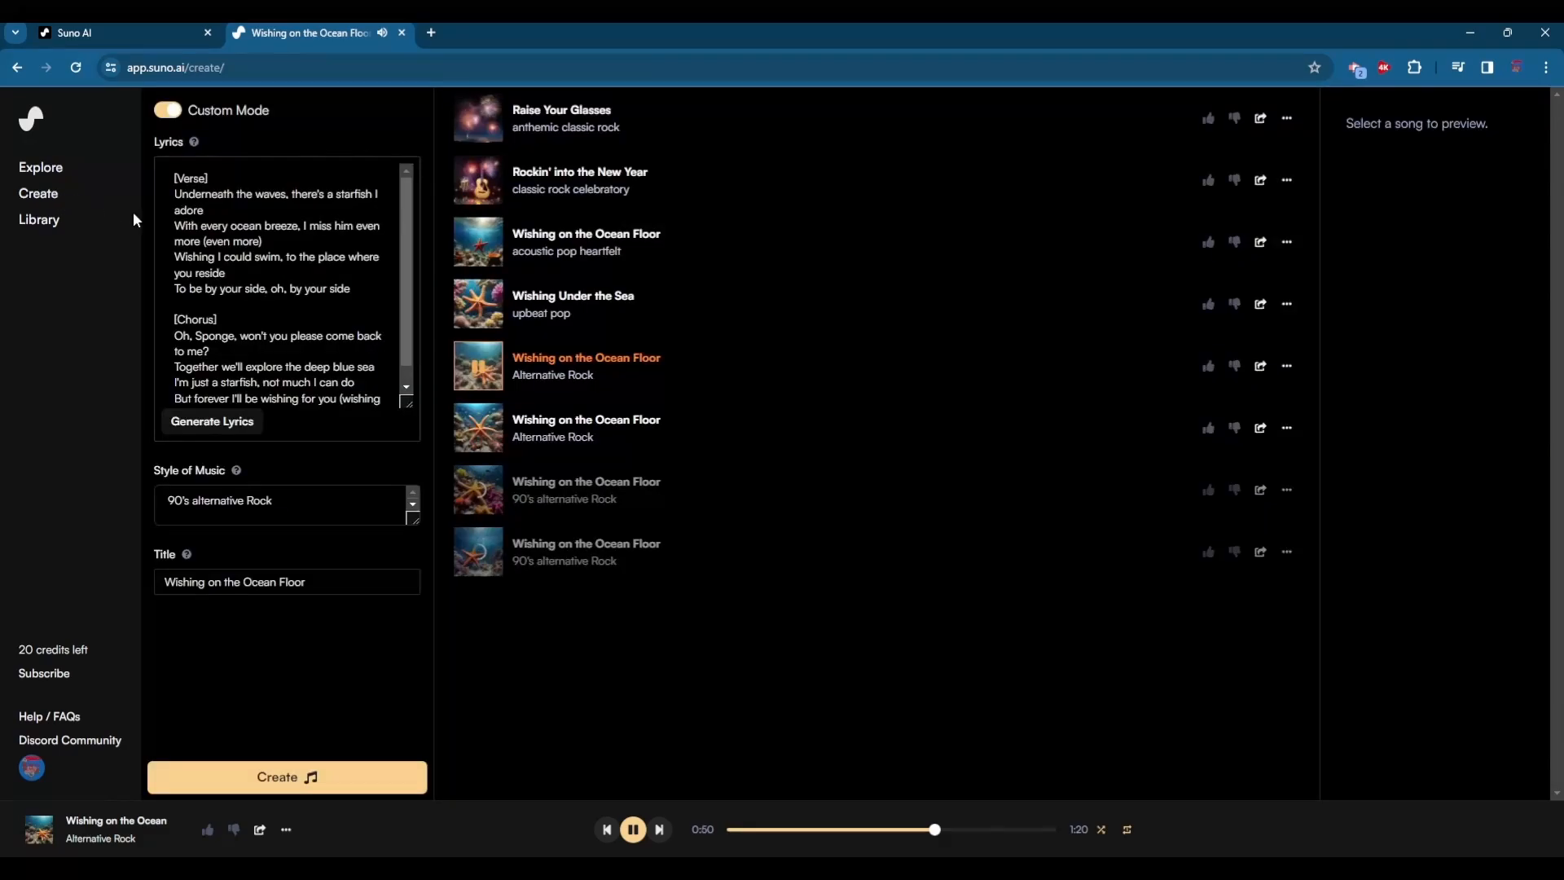
pyautogui.click(479, 489)
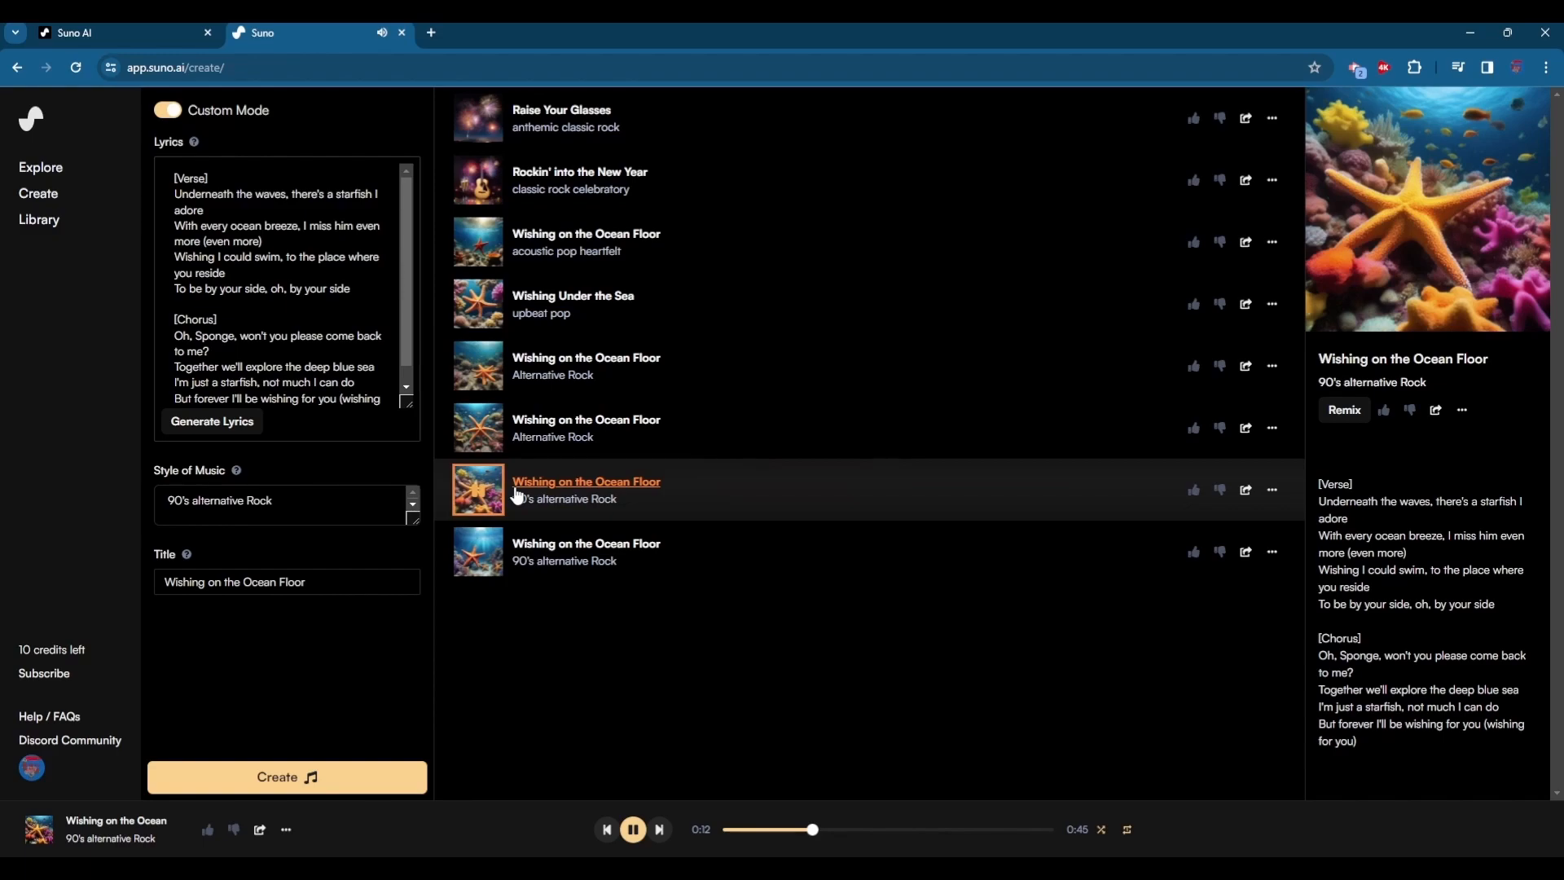
pyautogui.click(283, 499)
pyautogui.tripleClick(284, 499)
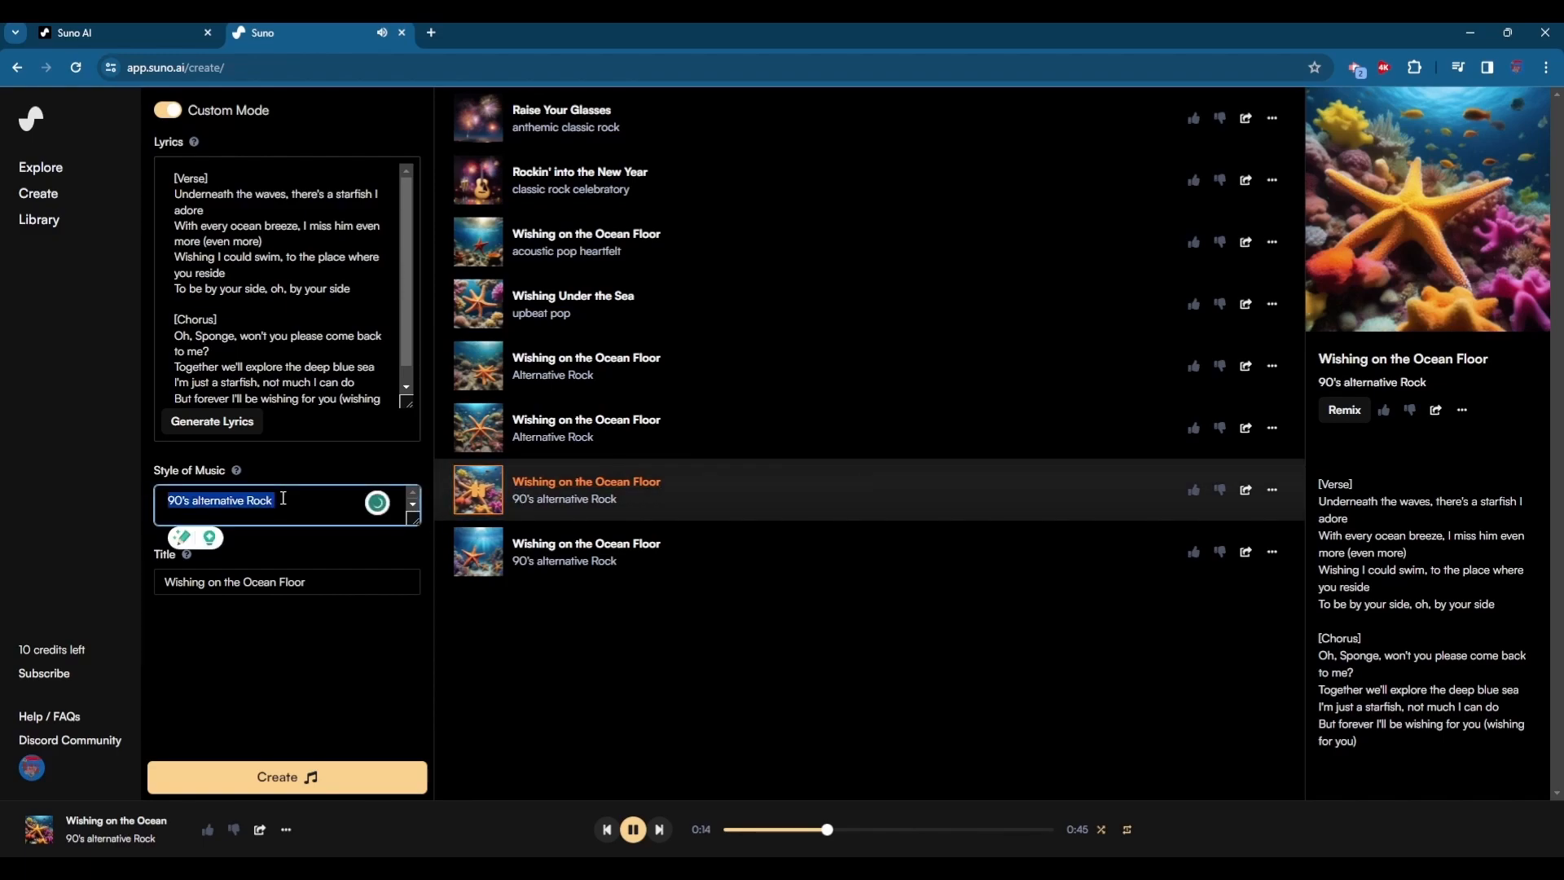
pyautogui.click(609, 643)
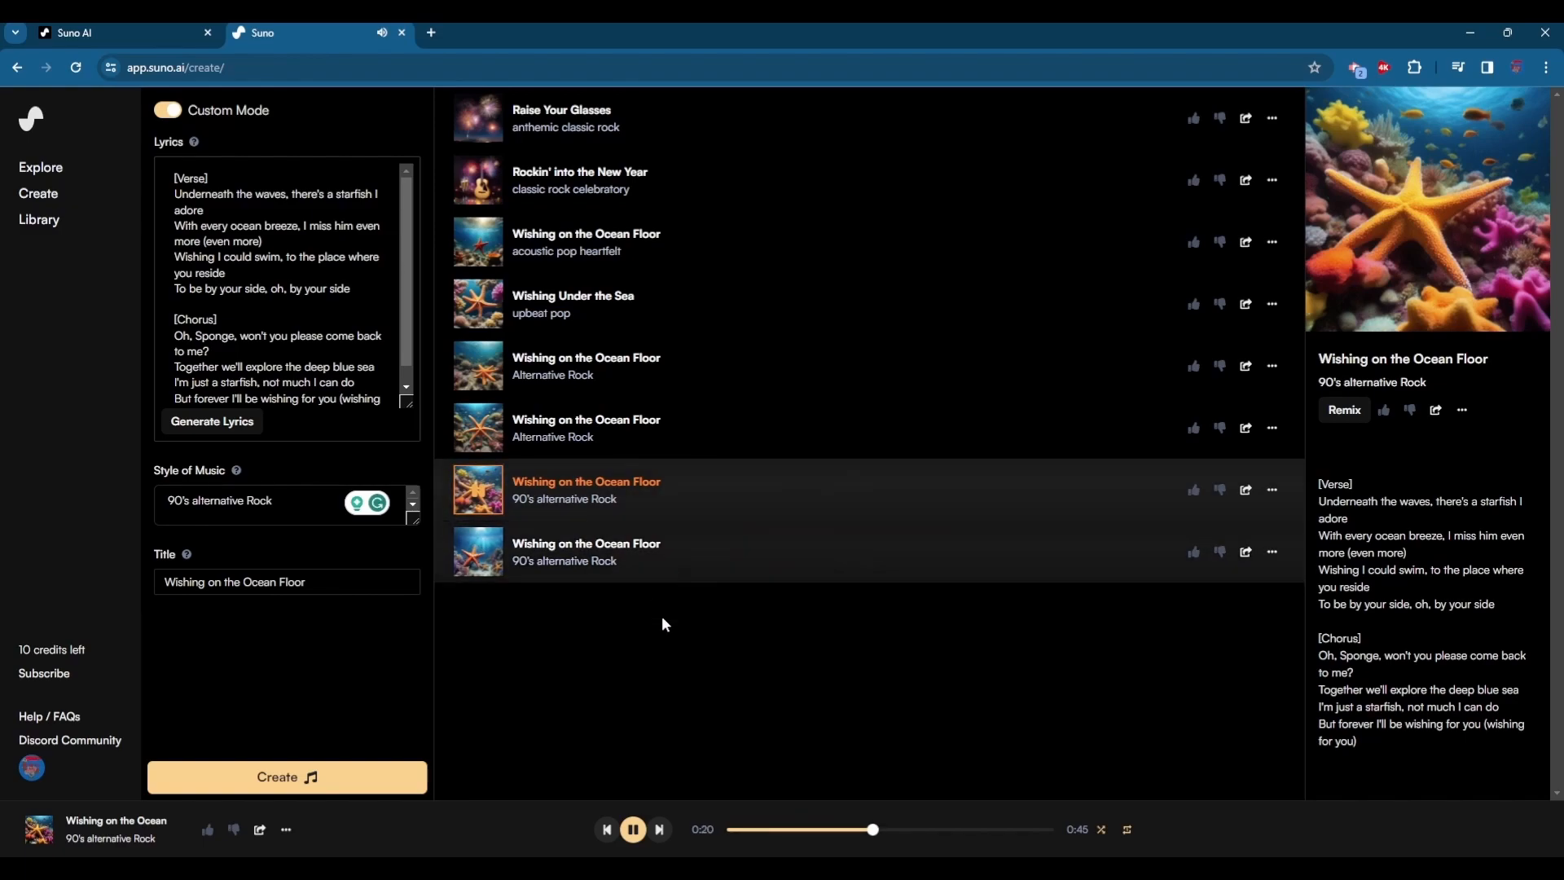
pyautogui.click(633, 829)
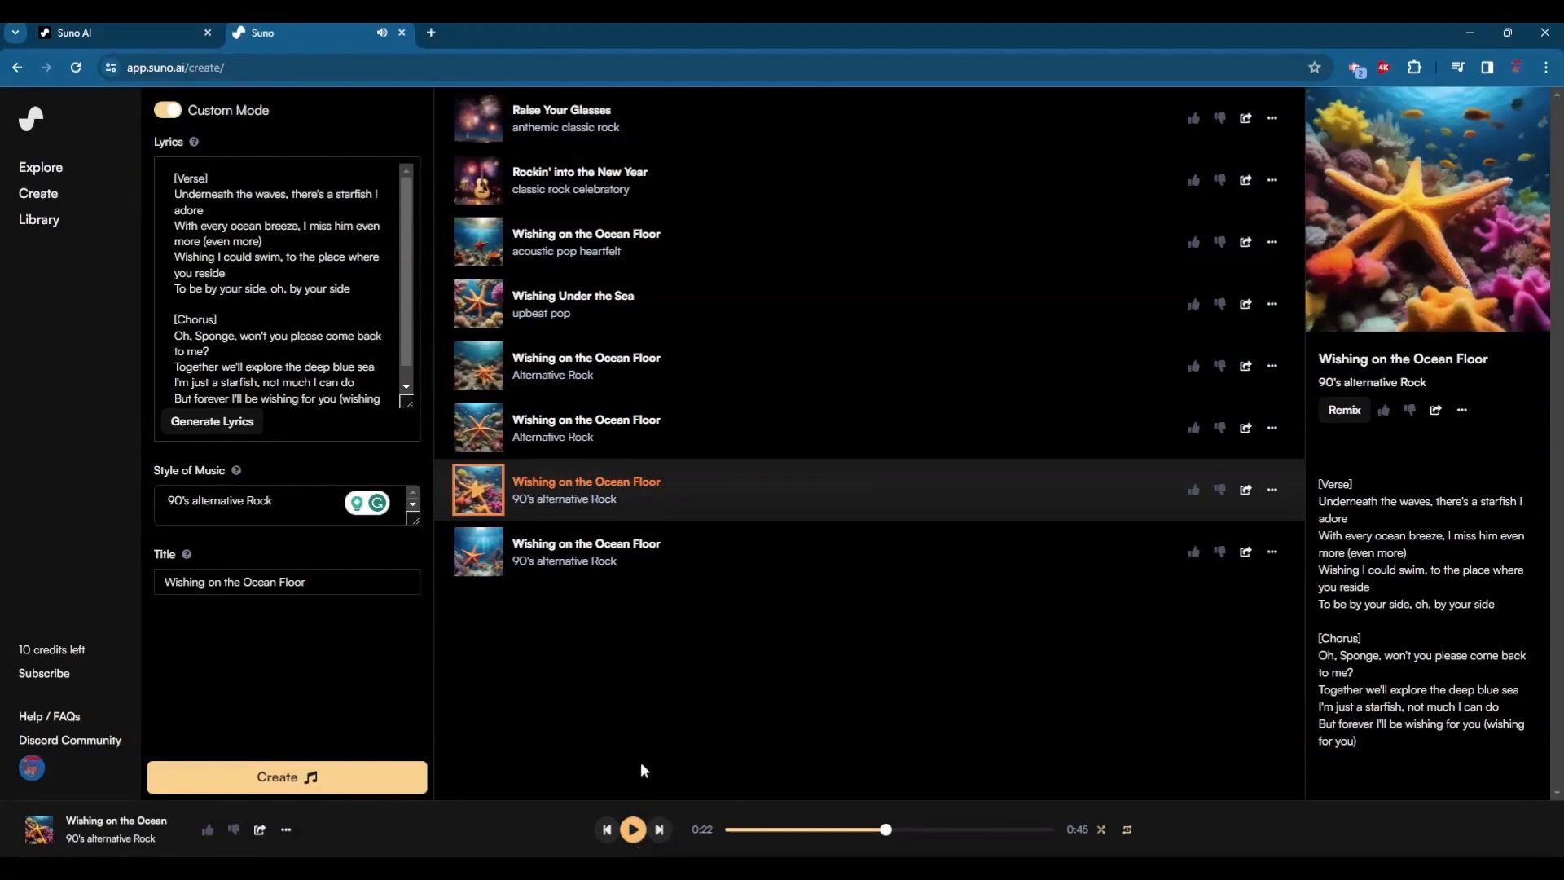